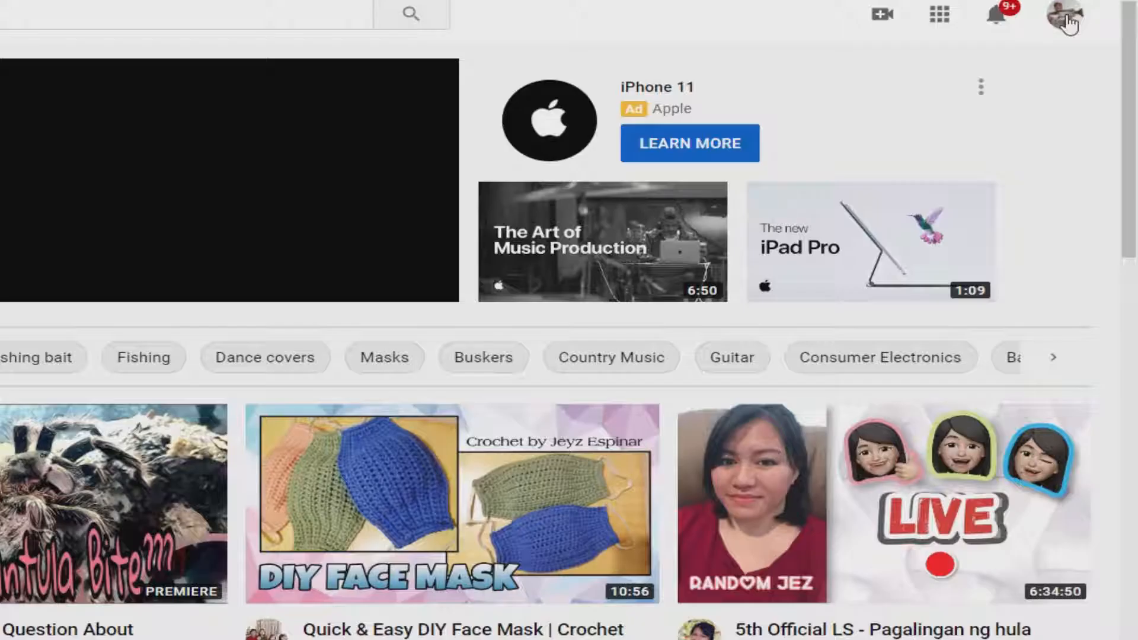
Open YouTube Studio from the account menu and go to the channel's uploaded videos list.
{"action": "left_click", "coordinate": [1098, 79]}
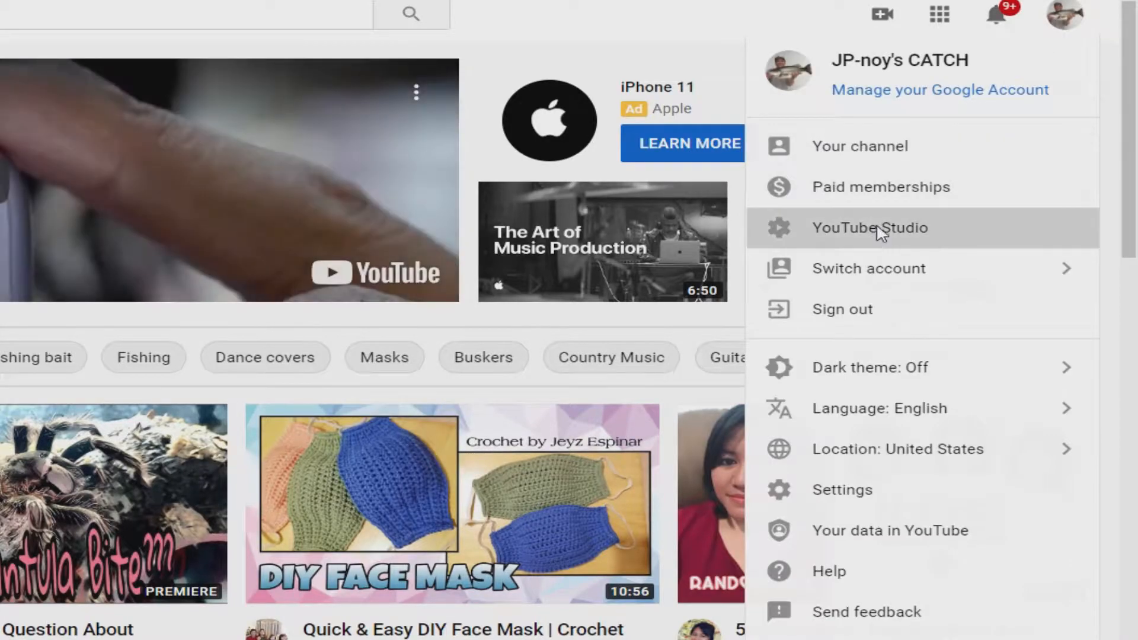
{"action": "left_click", "coordinate": [878, 230]}
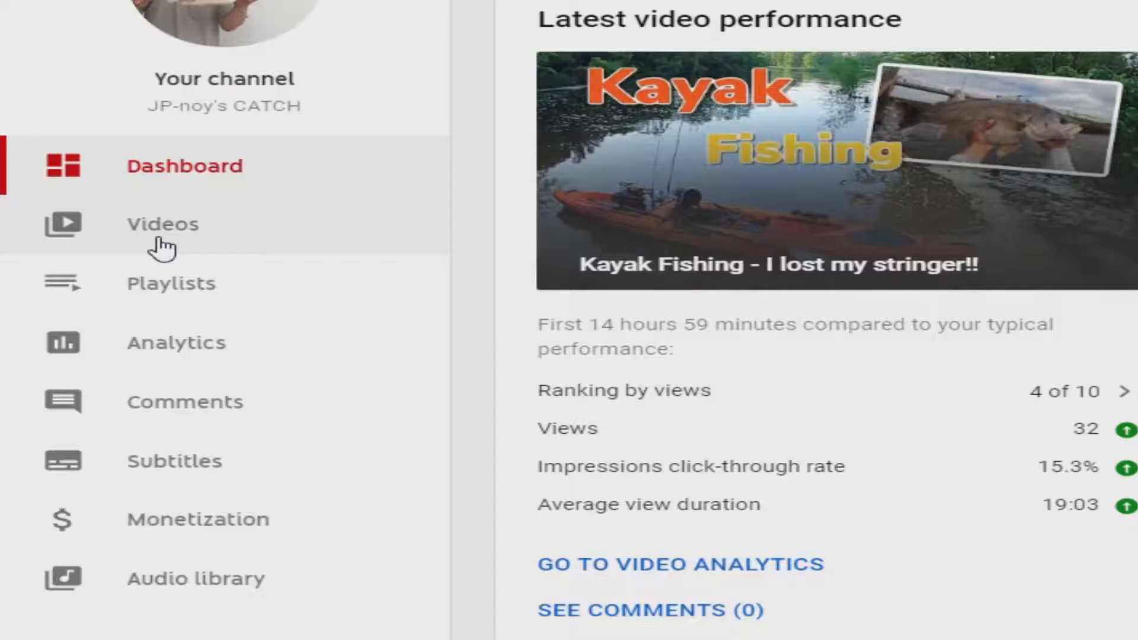
{"action": "left_click", "coordinate": [213, 233]}
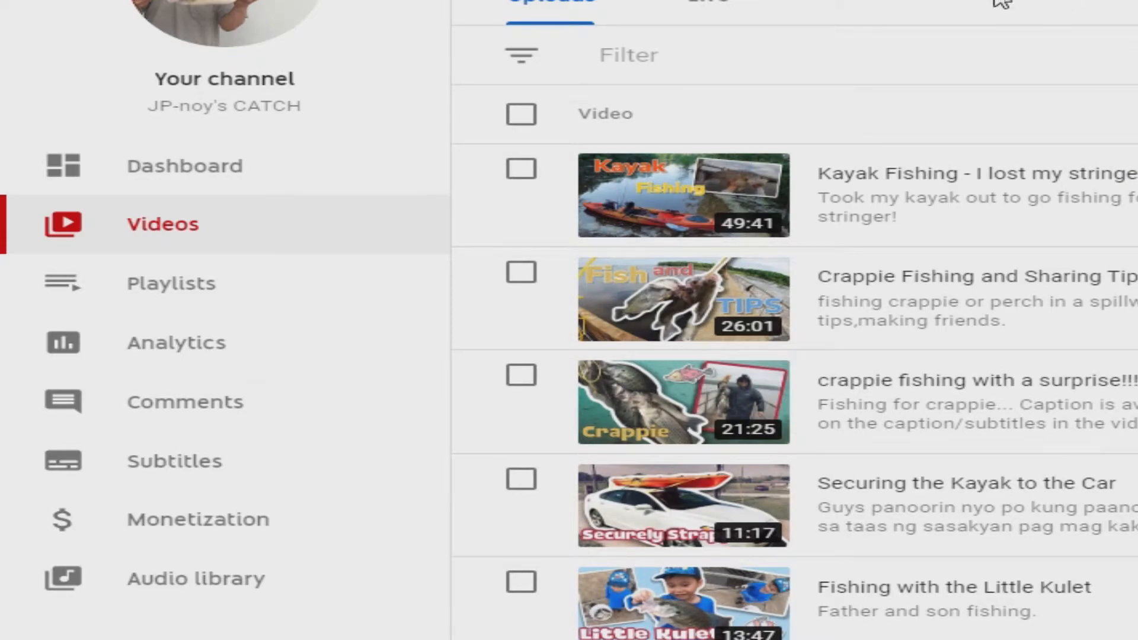
{"action": "scroll", "coordinate": [1039, 8], "scroll_direction": "down", "scroll_amount": 1}
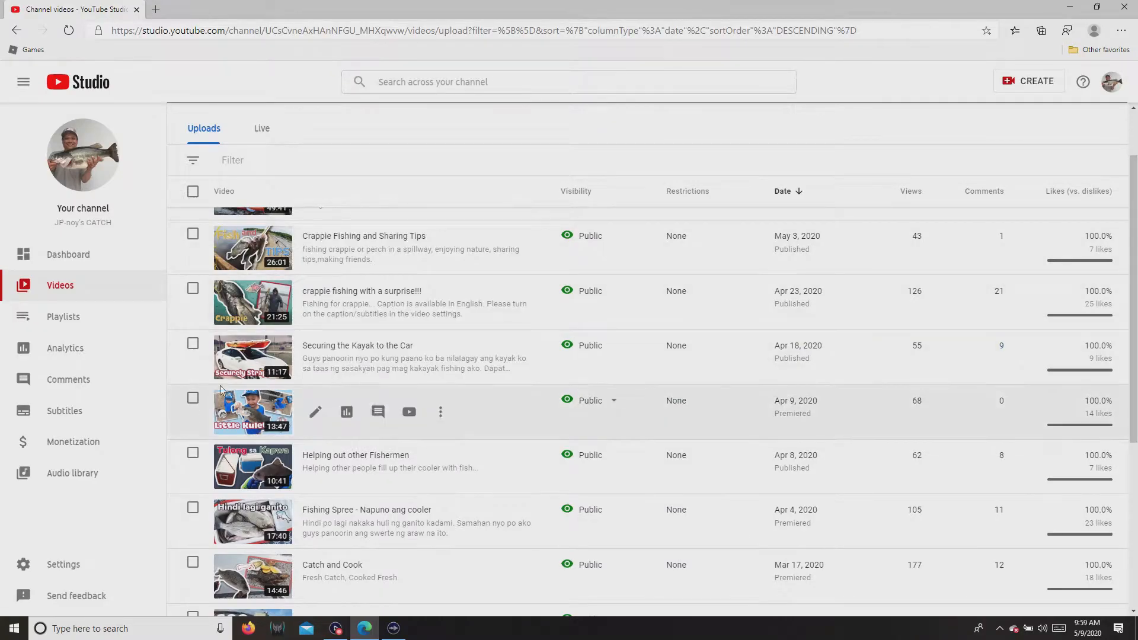
Open the Subtitles page of the video "Securing the Kayak to the Car" and choose to create new English subtitles.
{"action": "left_click", "coordinate": [250, 356]}
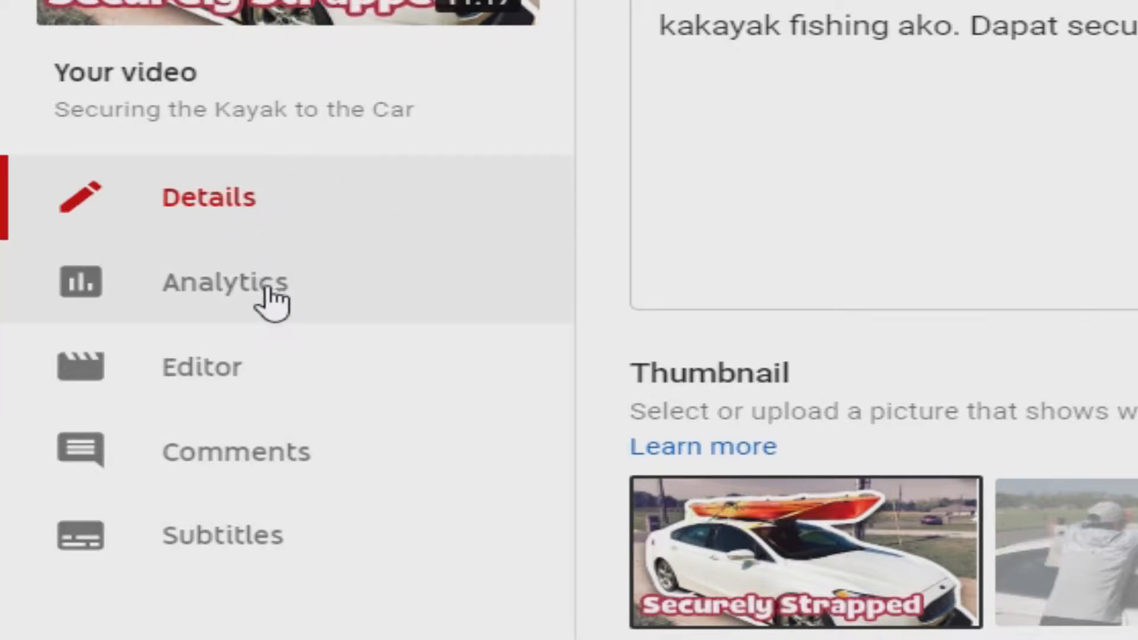
{"action": "left_click", "coordinate": [256, 557]}
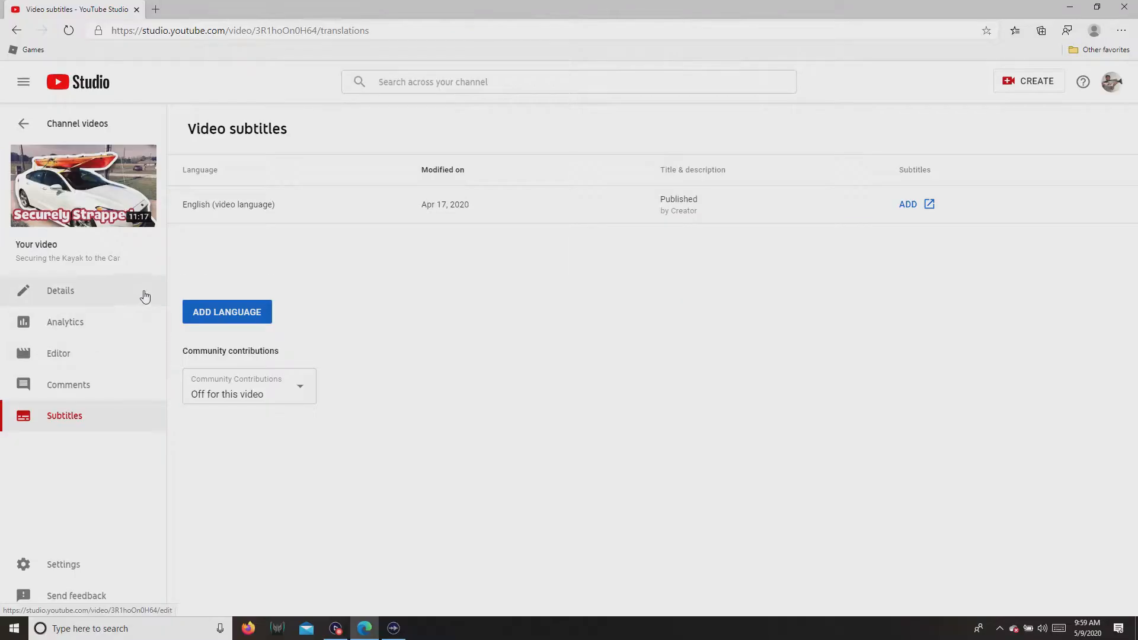
{"action": "left_click", "coordinate": [908, 204]}
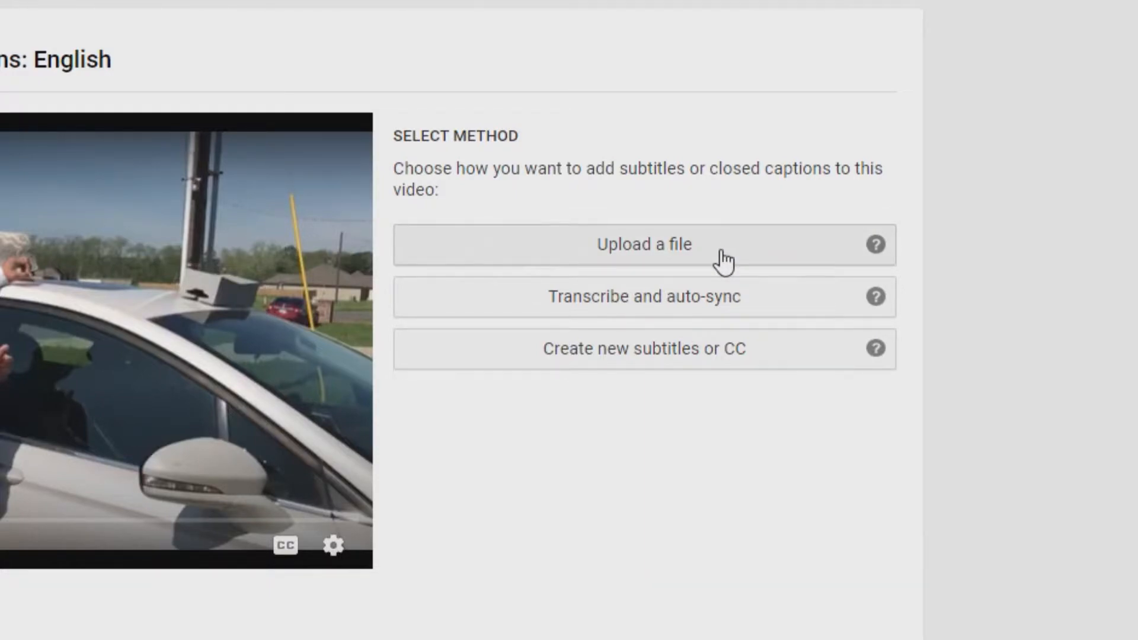
{"action": "left_click", "coordinate": [656, 348]}
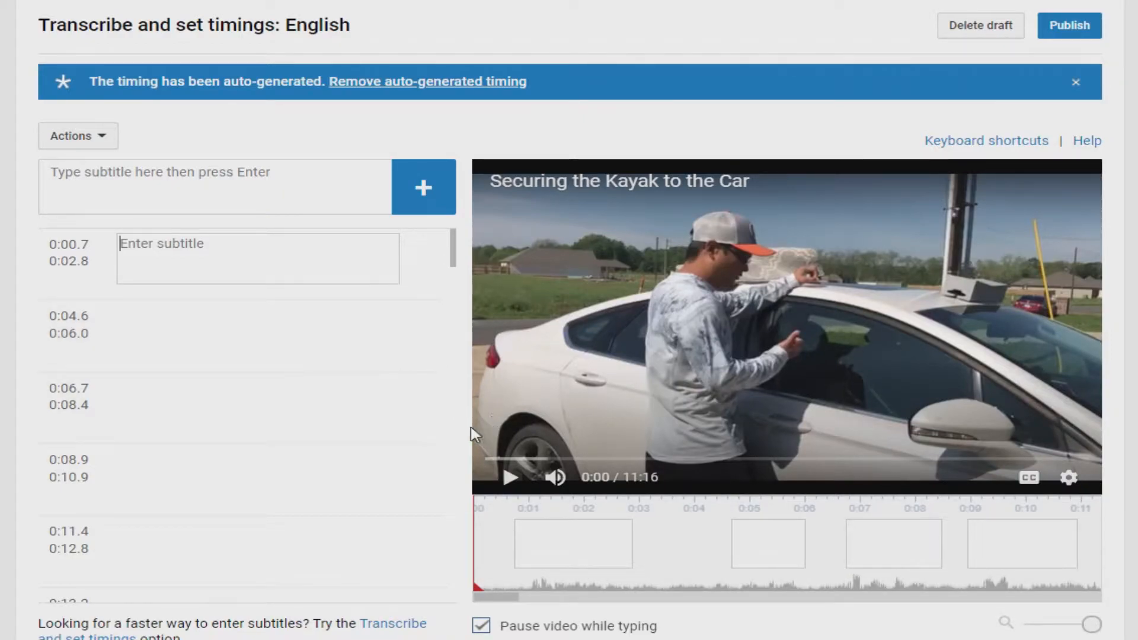
Play the video briefly and enter "So this is how I setup my kayak, guys" as the 0:00.7 subtitle.
{"action": "left_click", "coordinate": [510, 482]}
{"action": "left_click", "coordinate": [511, 484]}
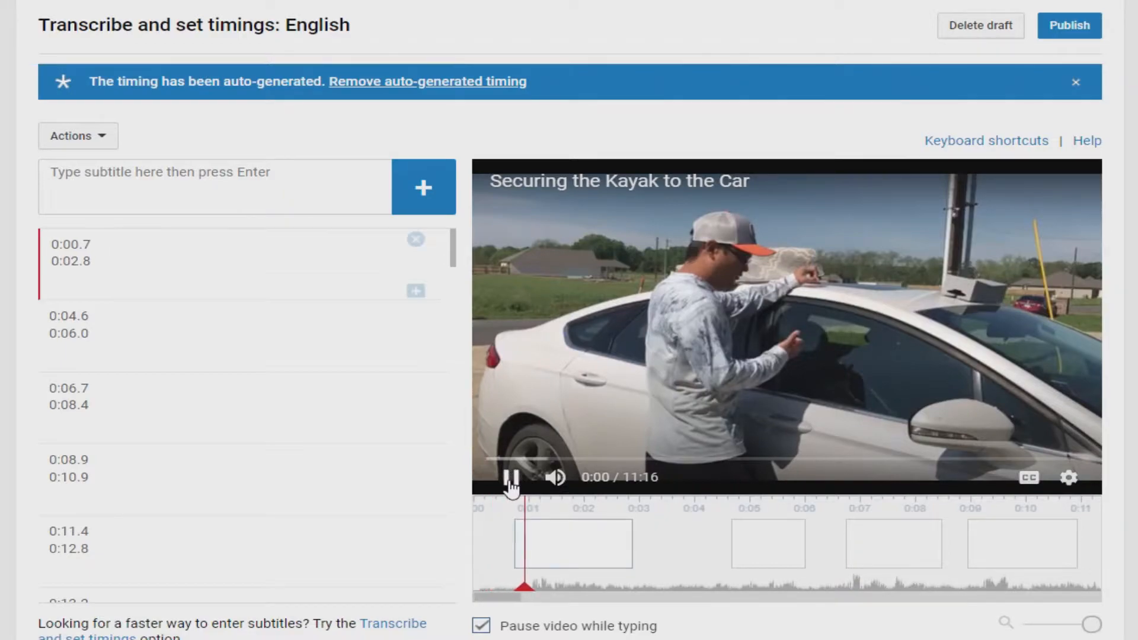
{"action": "left_click", "coordinate": [509, 479]}
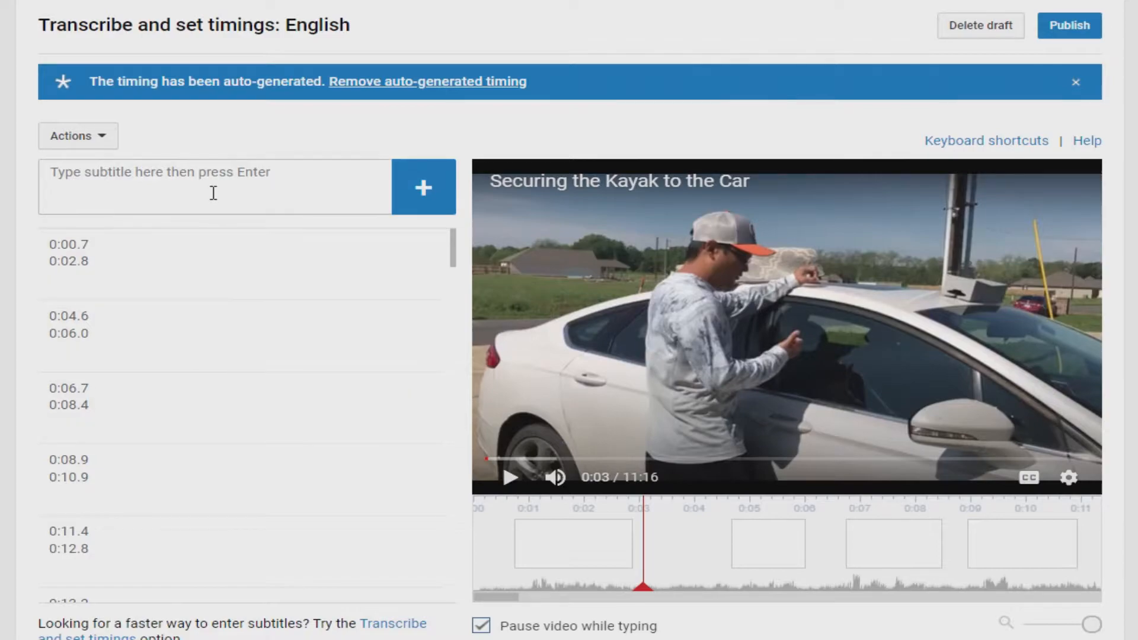
{"action": "left_click", "coordinate": [207, 256]}
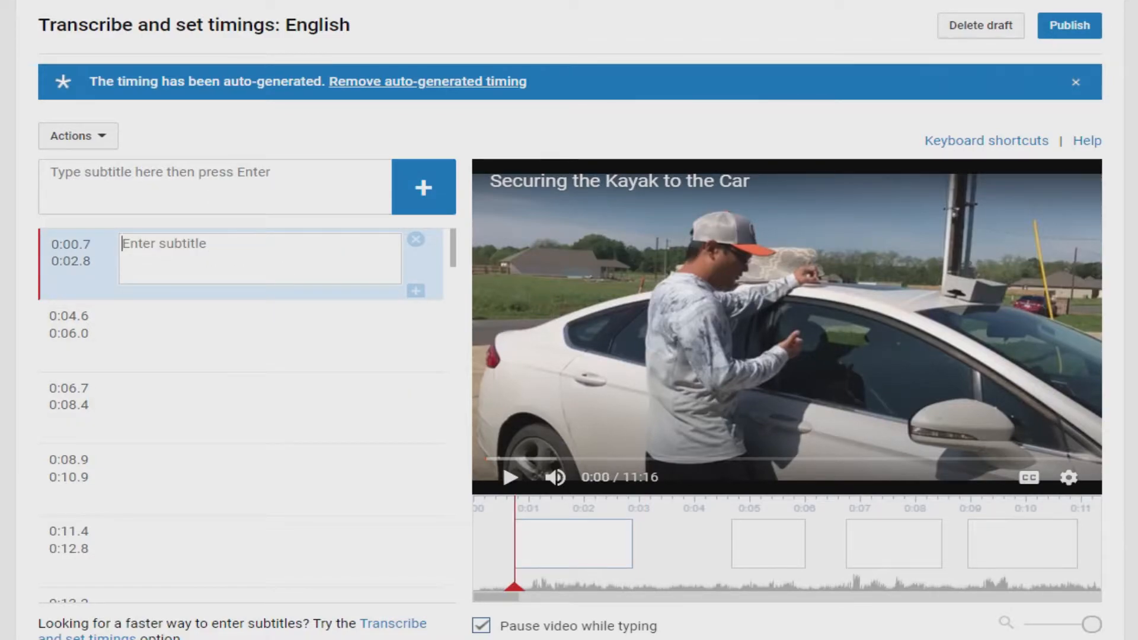
{"action": "type", "text": "So this i"}
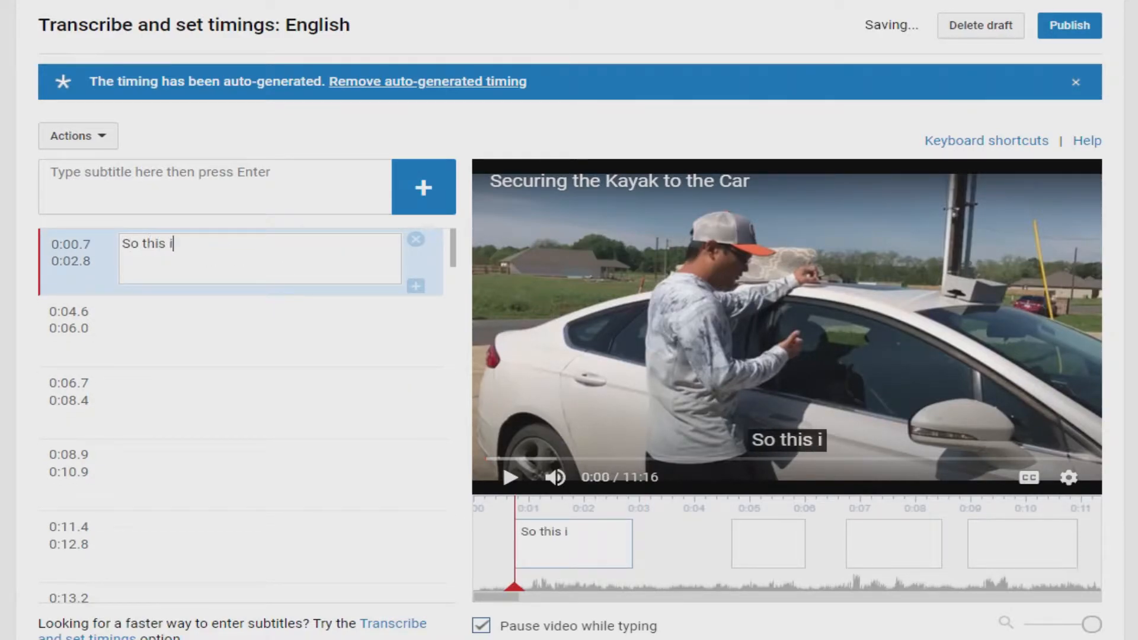
{"action": "type", "text": "s how I se"}
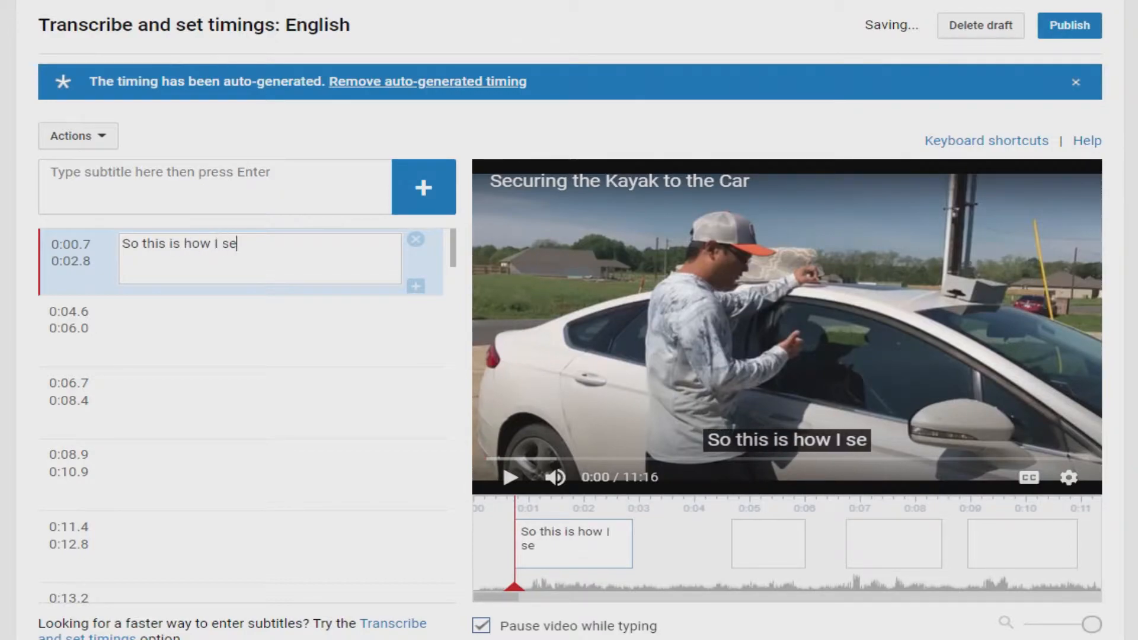
{"action": "type", "text": "tup my kayak"}
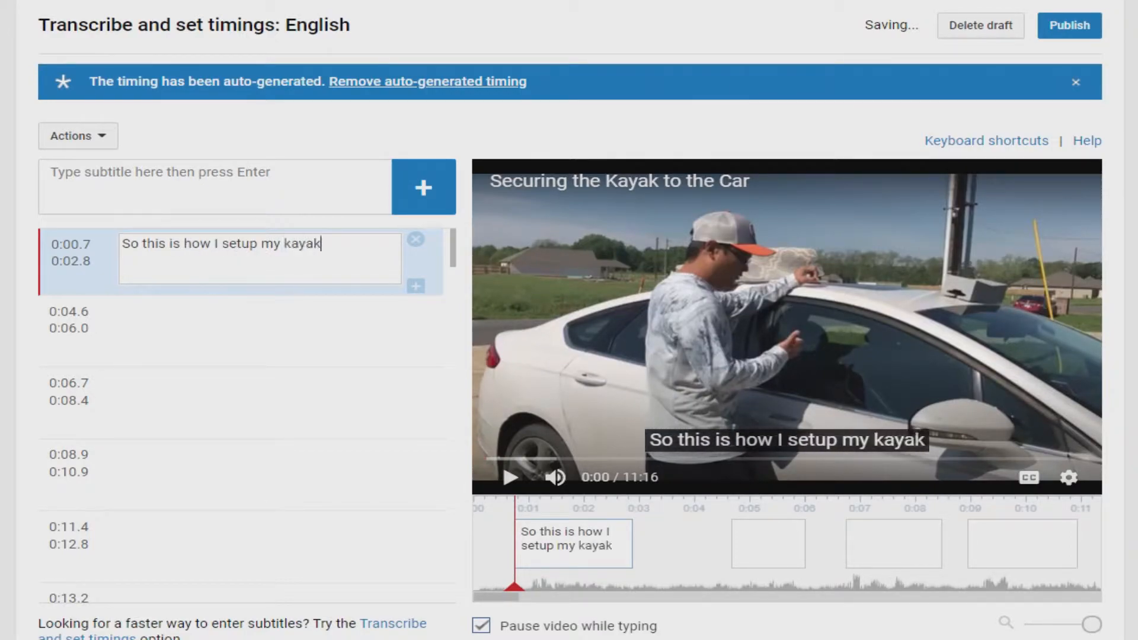
{"action": "type", "text": ", guys"}
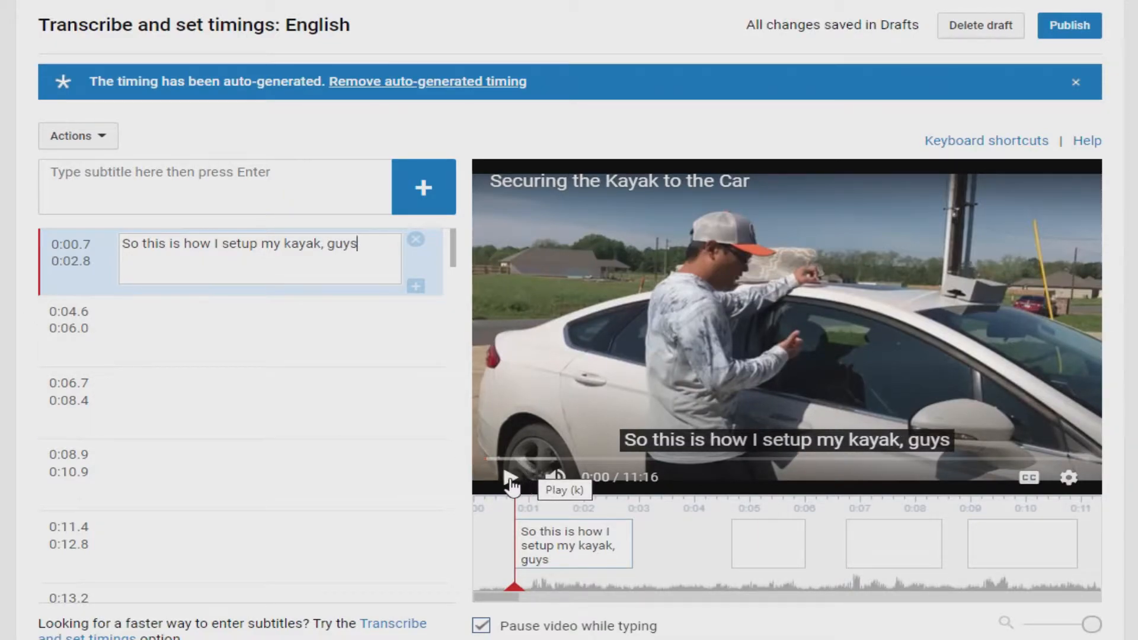
Play on to the next segment and enter "the car is small" as the 0:04.6 subtitle.
{"action": "left_click", "coordinate": [508, 480]}
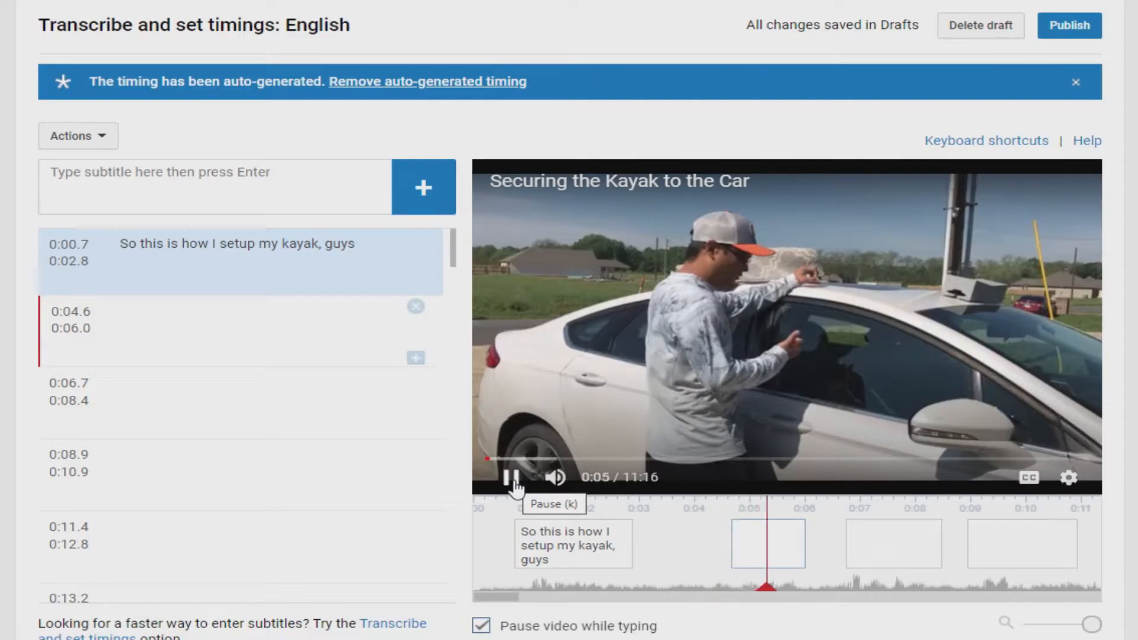
{"action": "left_click", "coordinate": [513, 480]}
{"action": "left_click", "coordinate": [155, 332]}
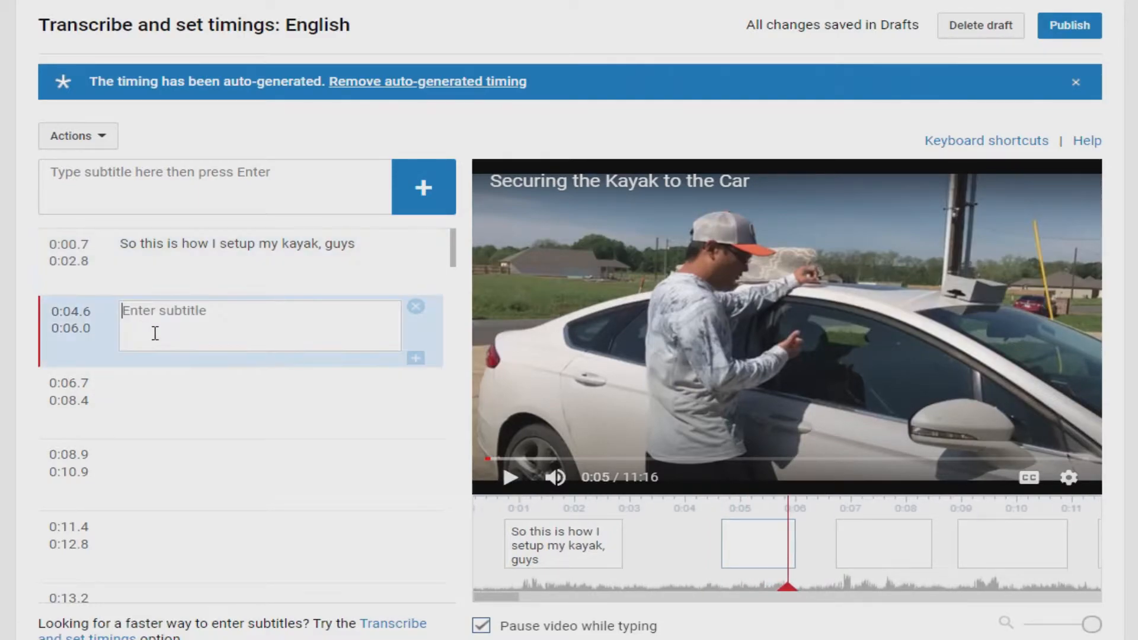
{"action": "type", "text": "the car is small"}
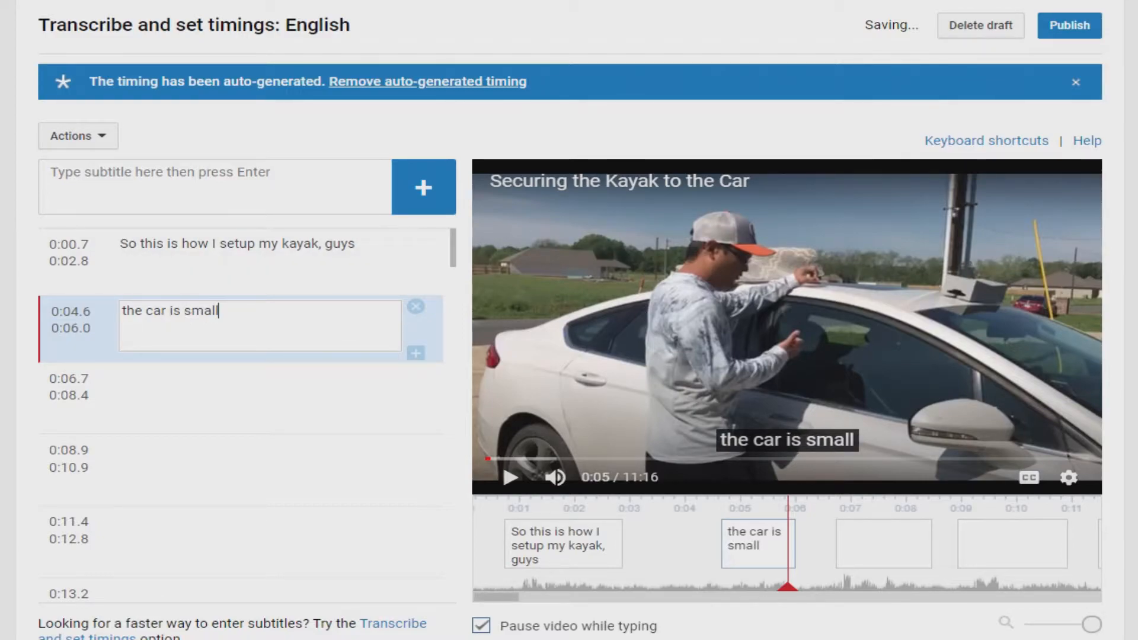
Replay from about 0:04 and enter "I just improvise and then" as the 0:06.7 subtitle.
{"action": "left_click_drag", "start_coordinate": [786, 596], "coordinate": [715, 595]}
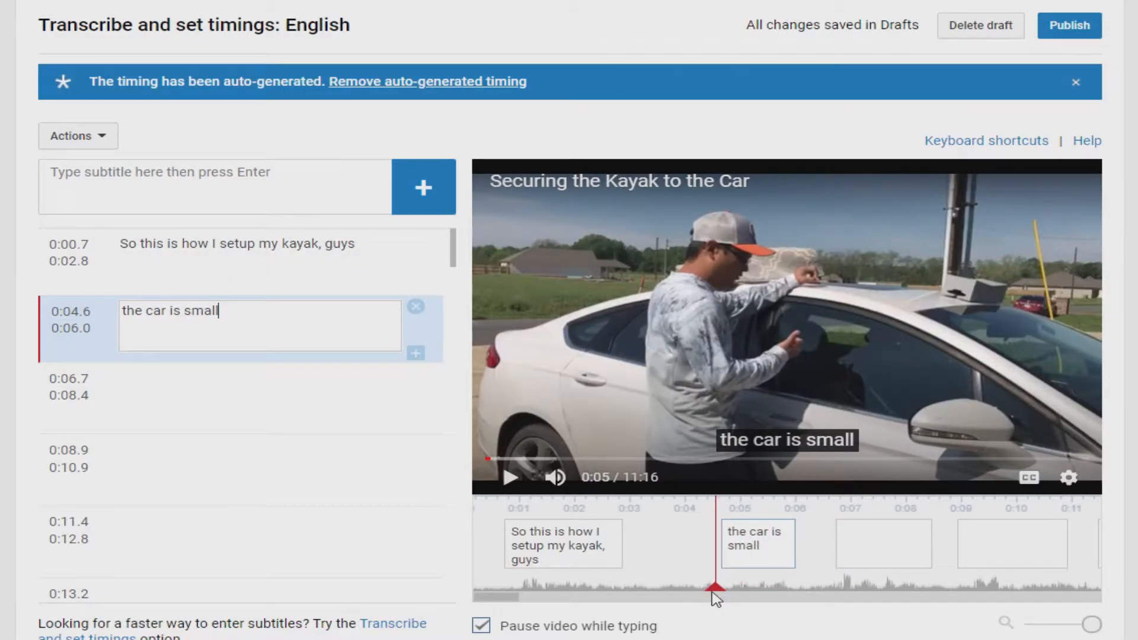
{"action": "left_click", "coordinate": [511, 492]}
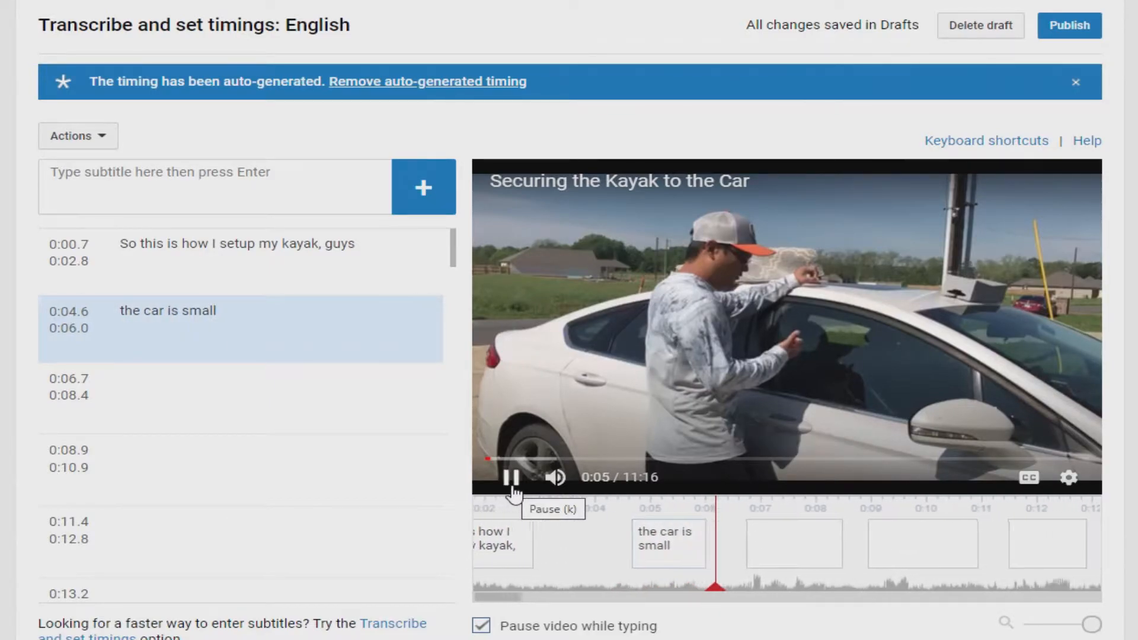
{"action": "left_click", "coordinate": [512, 481]}
{"action": "left_click", "coordinate": [264, 384]}
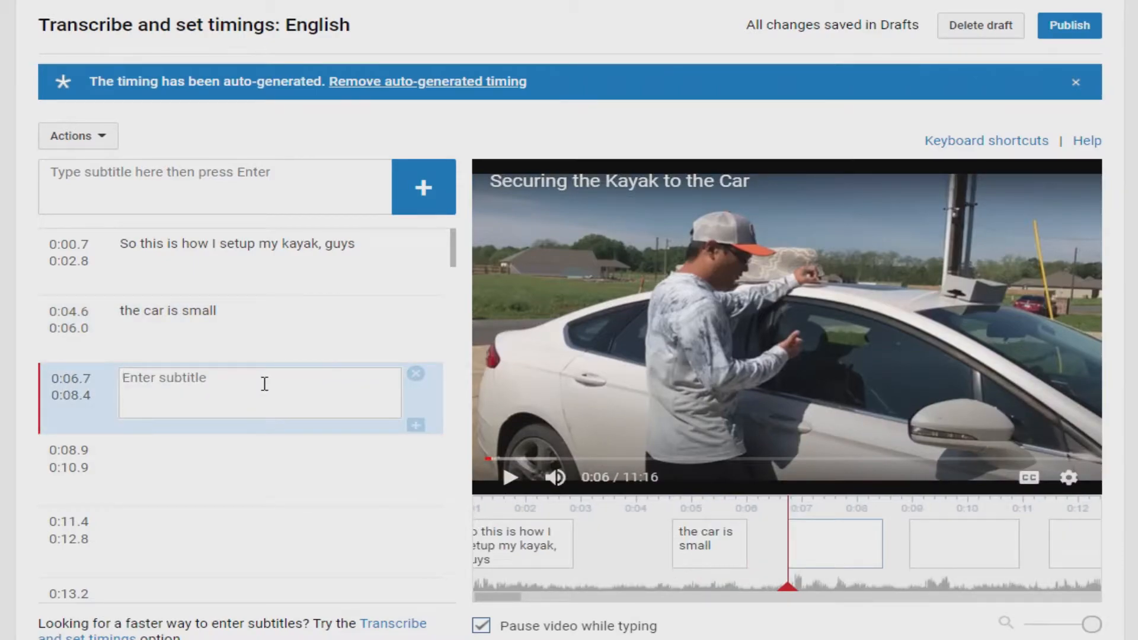
{"action": "type", "text": "I just im"}
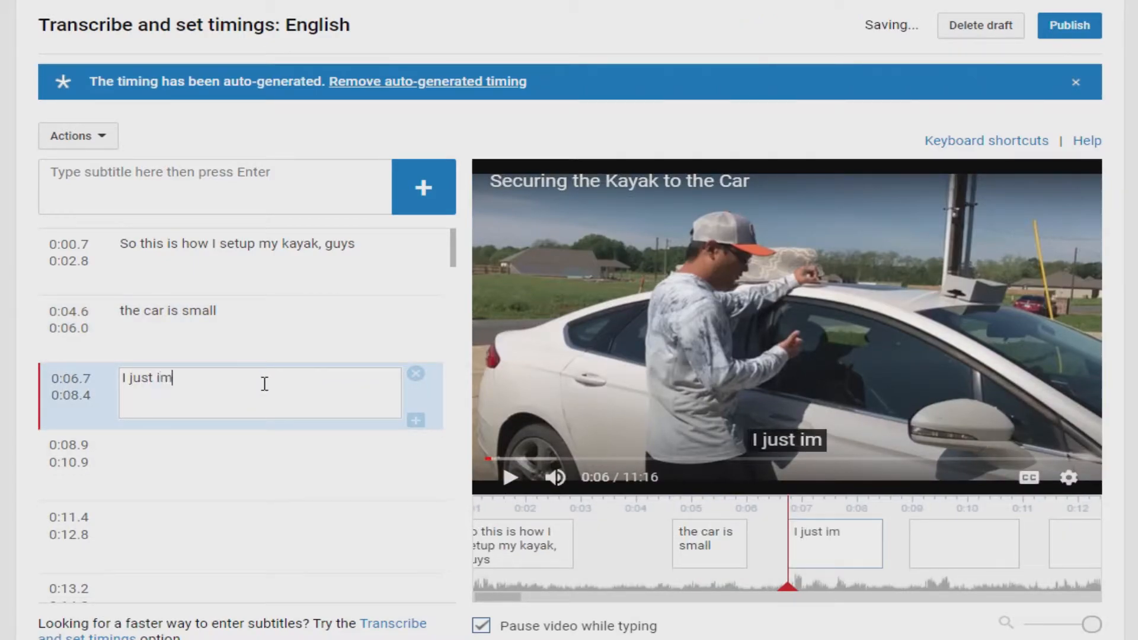
{"action": "type", "text": "provise and "}
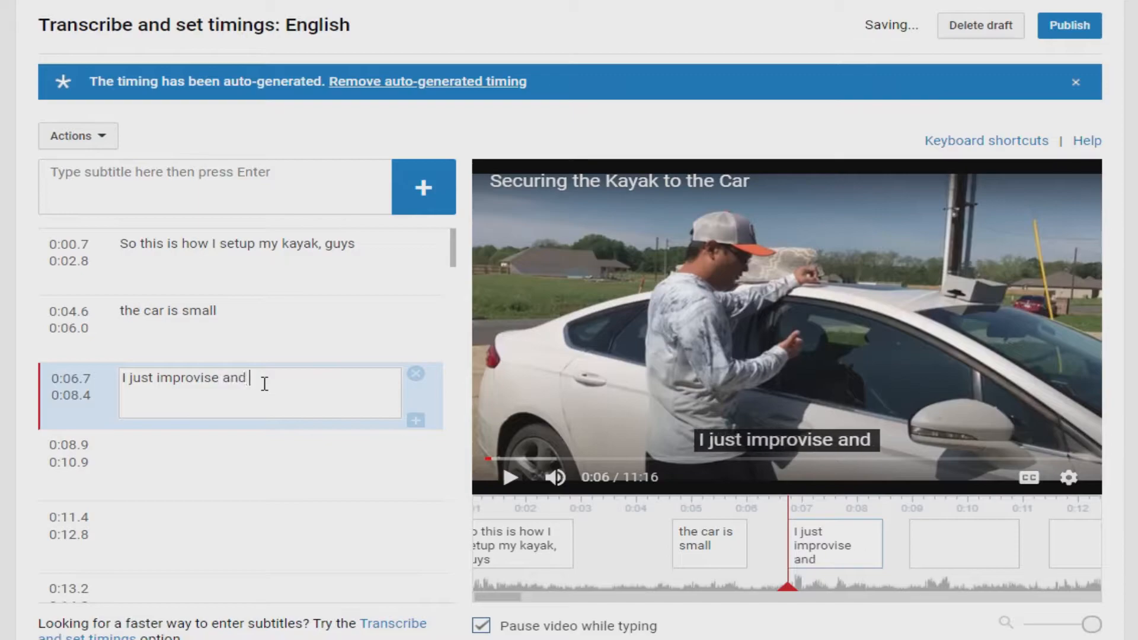
{"action": "type", "text": "then"}
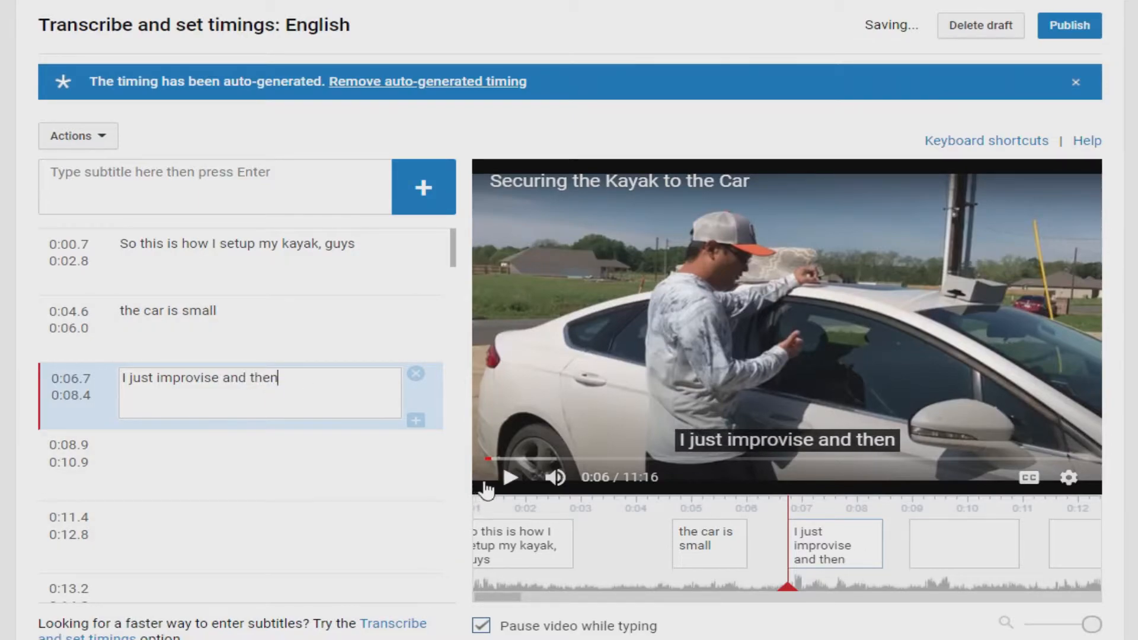
Play on to the next segment and enter "I use doormat so that" as the 0:08.9 subtitle.
{"action": "left_click", "coordinate": [510, 479]}
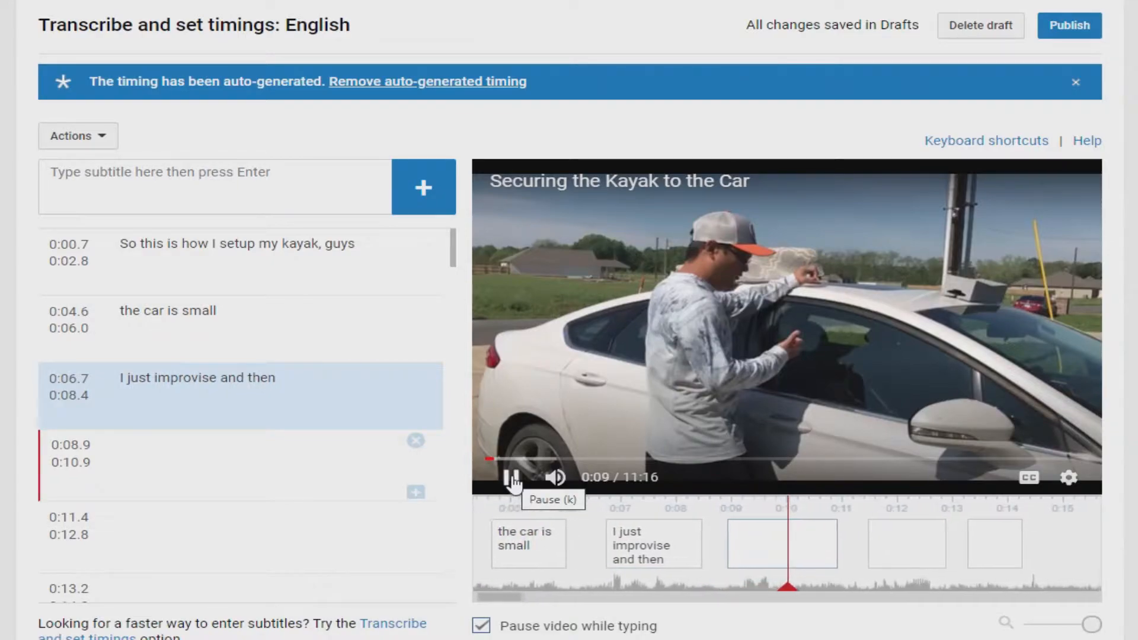
{"action": "left_click", "coordinate": [511, 479]}
{"action": "left_click", "coordinate": [722, 553]}
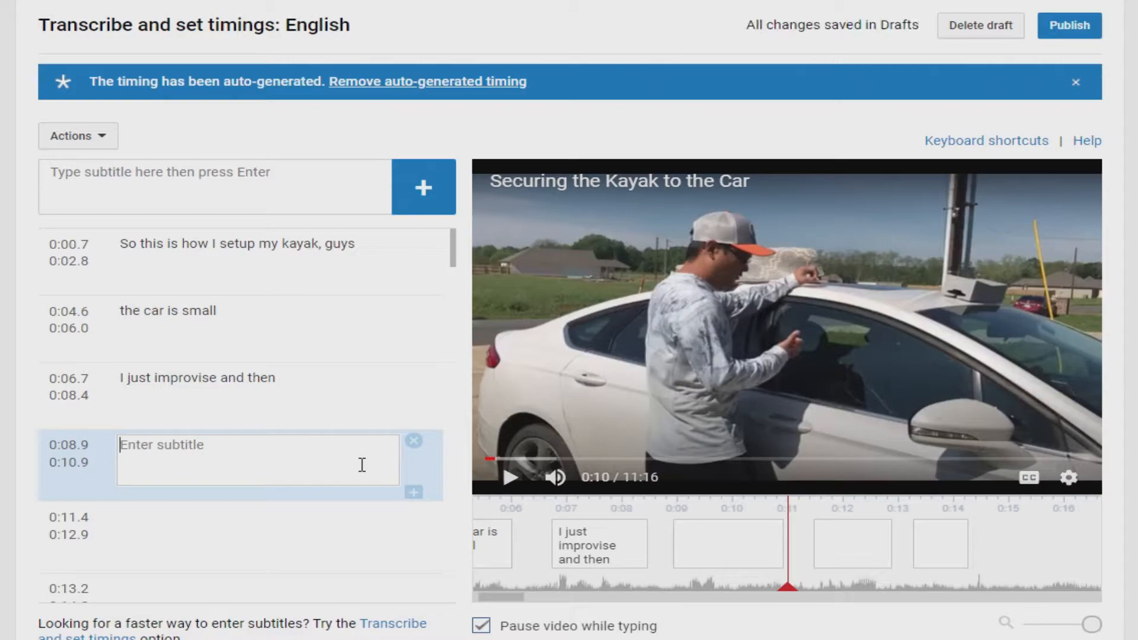
{"action": "type", "text": "I"}
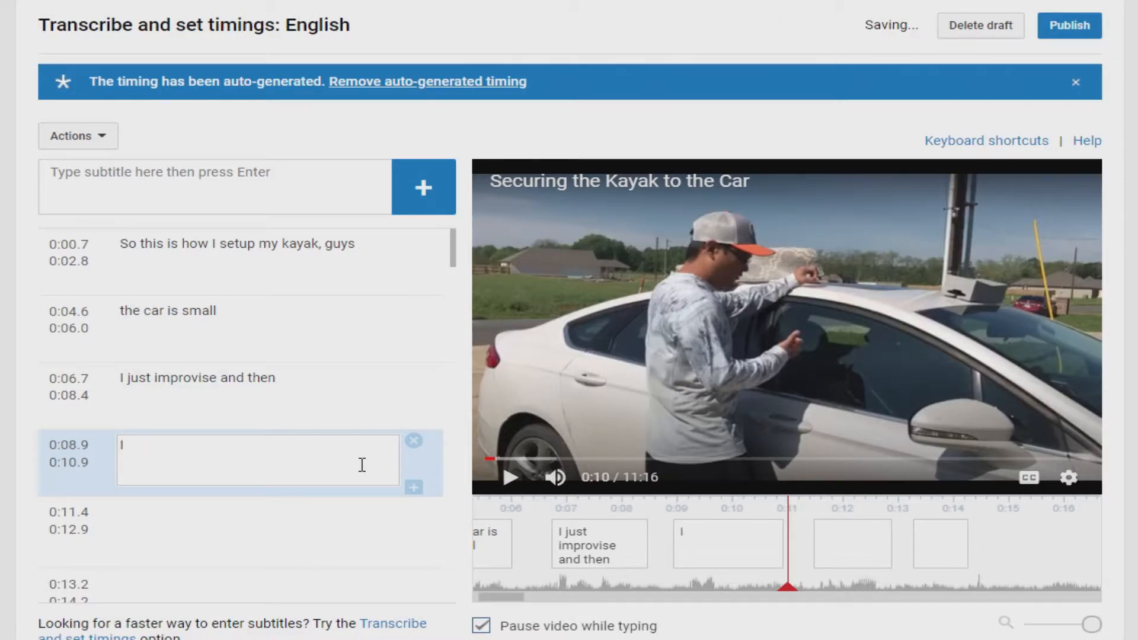
{"action": "type", "text": " jse doormat so that"}
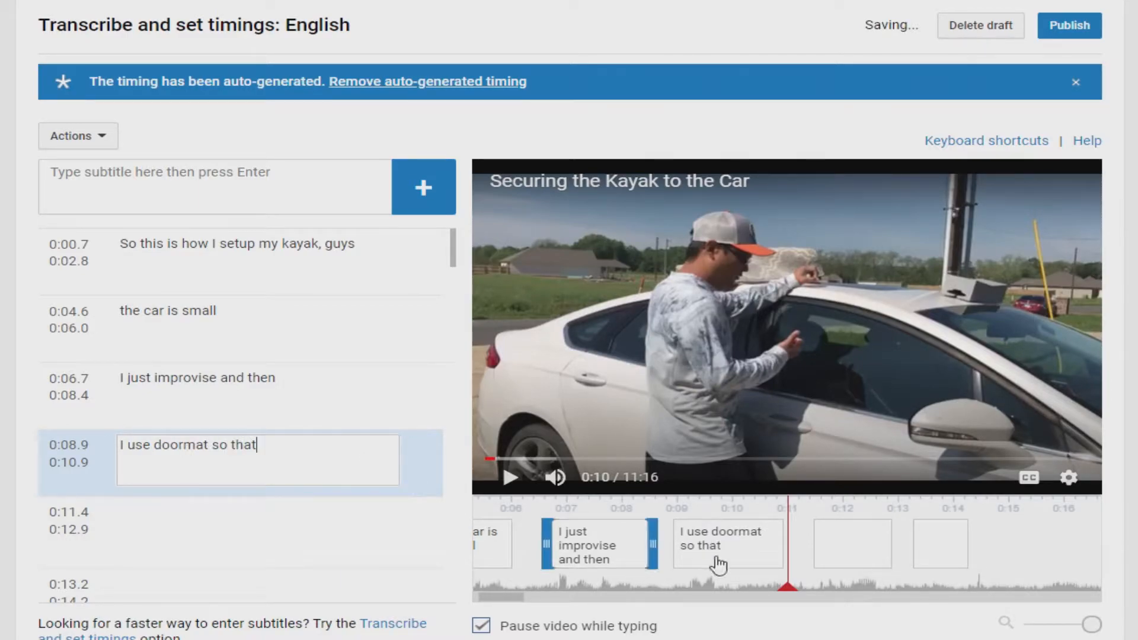
Replay from about 0:09 and enter "it (kayak) won't scratch" as the 0:11.4 subtitle.
{"action": "left_click_drag", "start_coordinate": [788, 589], "coordinate": [669, 593]}
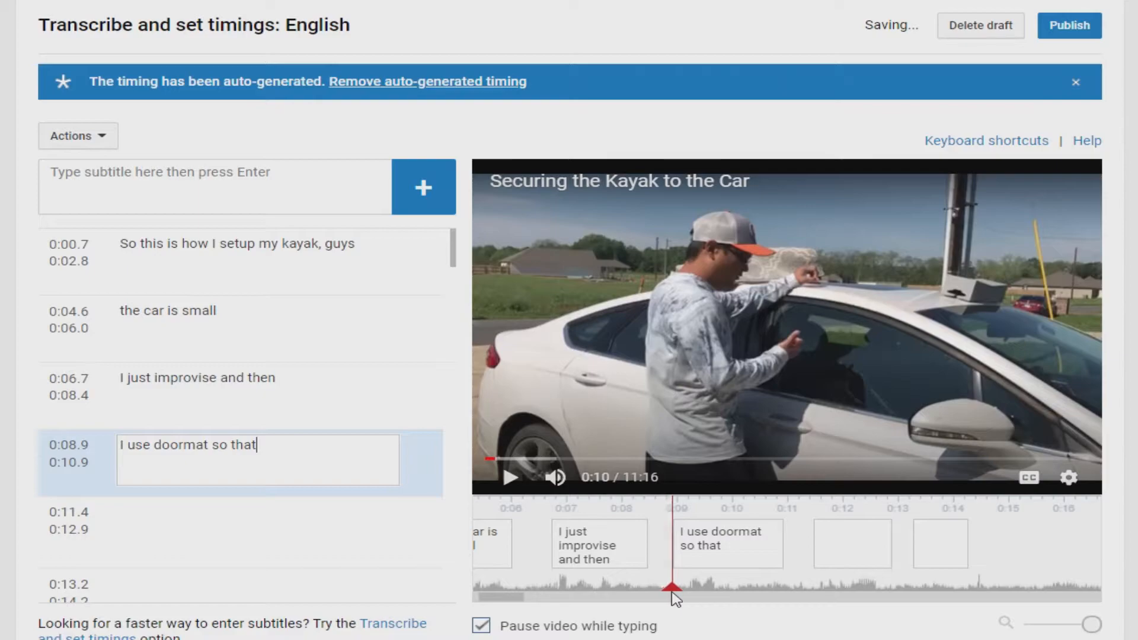
{"action": "left_click", "coordinate": [511, 479]}
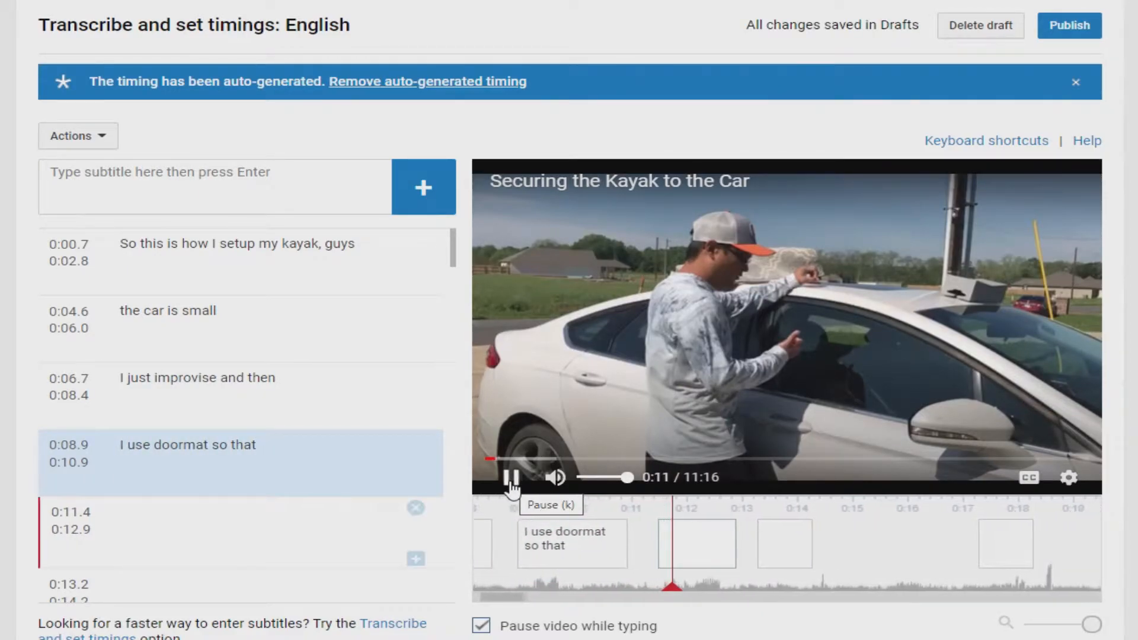
{"action": "left_click", "coordinate": [511, 479]}
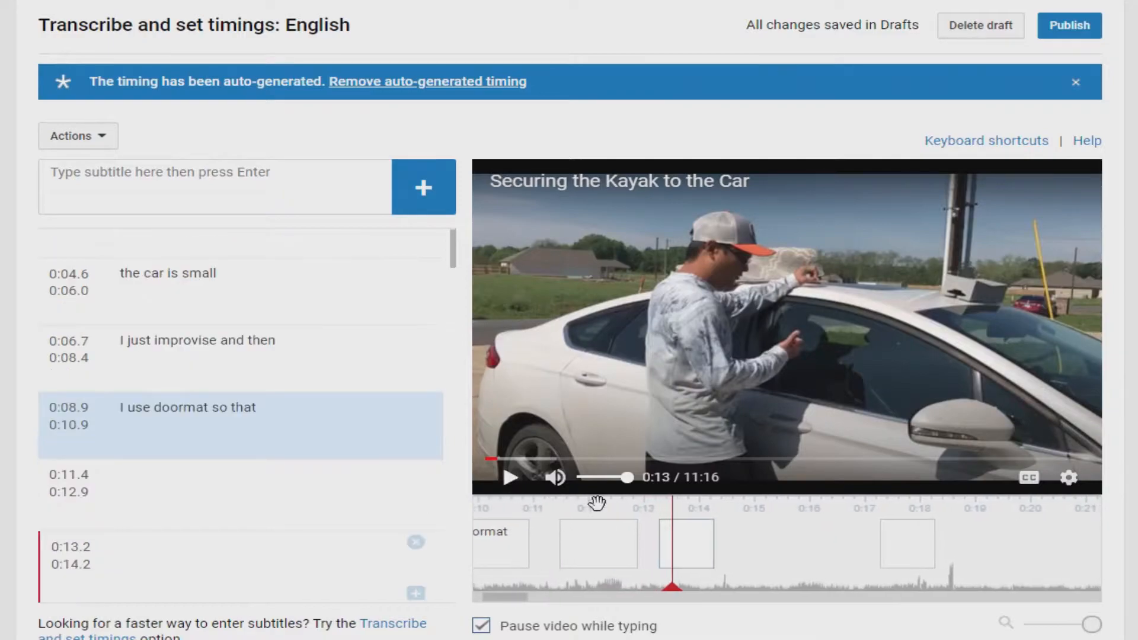
{"action": "left_click_drag", "start_coordinate": [653, 591], "coordinate": [556, 590]}
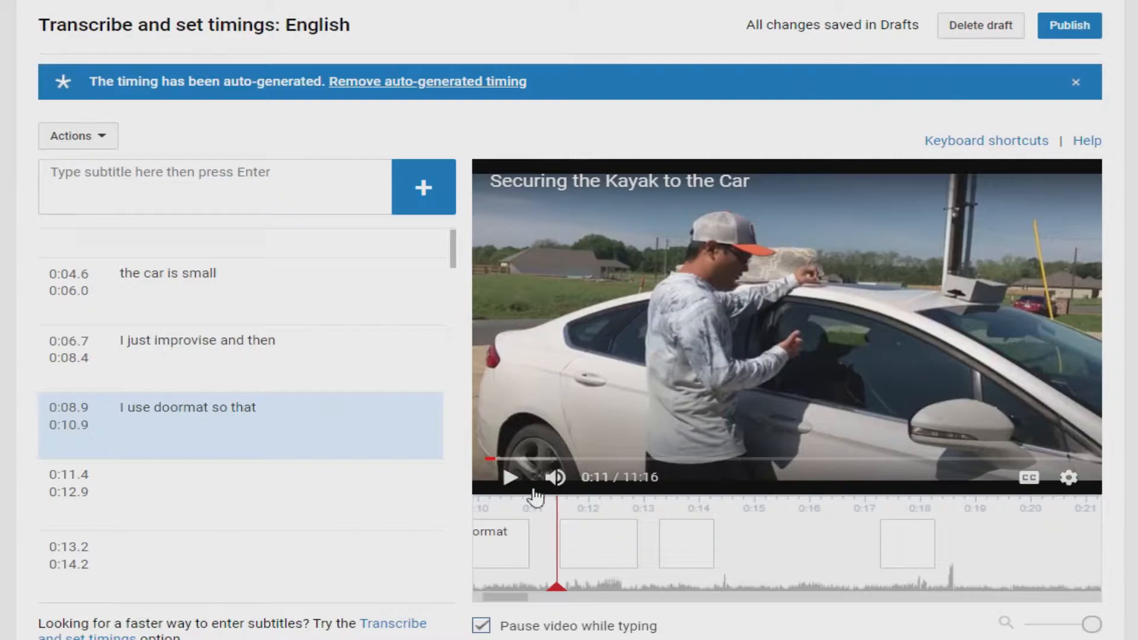
{"action": "left_click", "coordinate": [511, 480]}
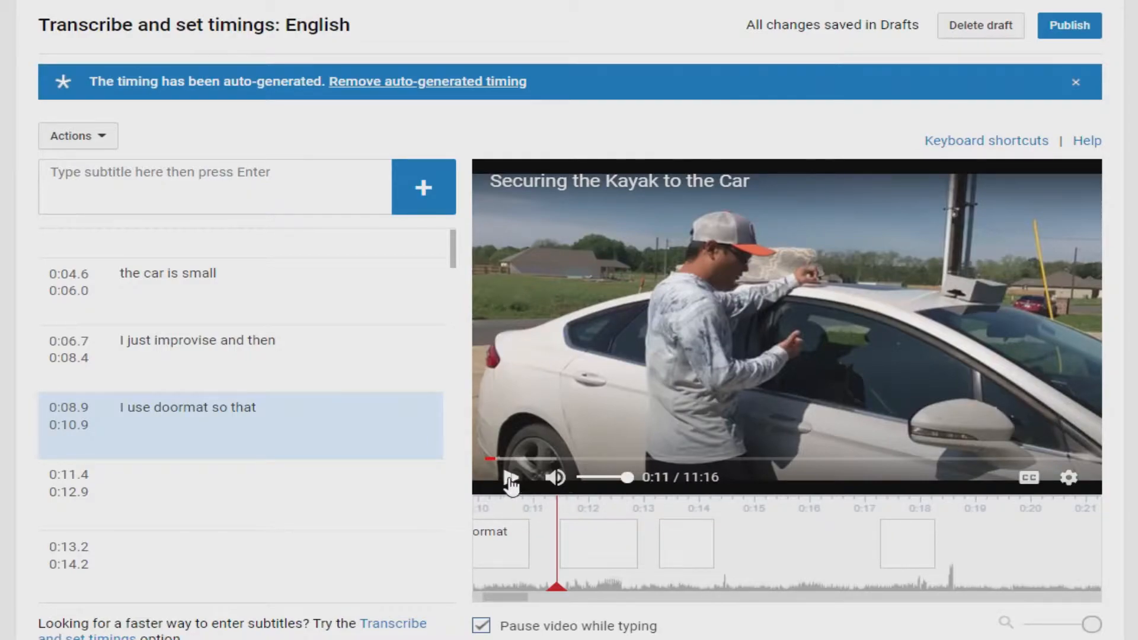
{"action": "left_click", "coordinate": [511, 483]}
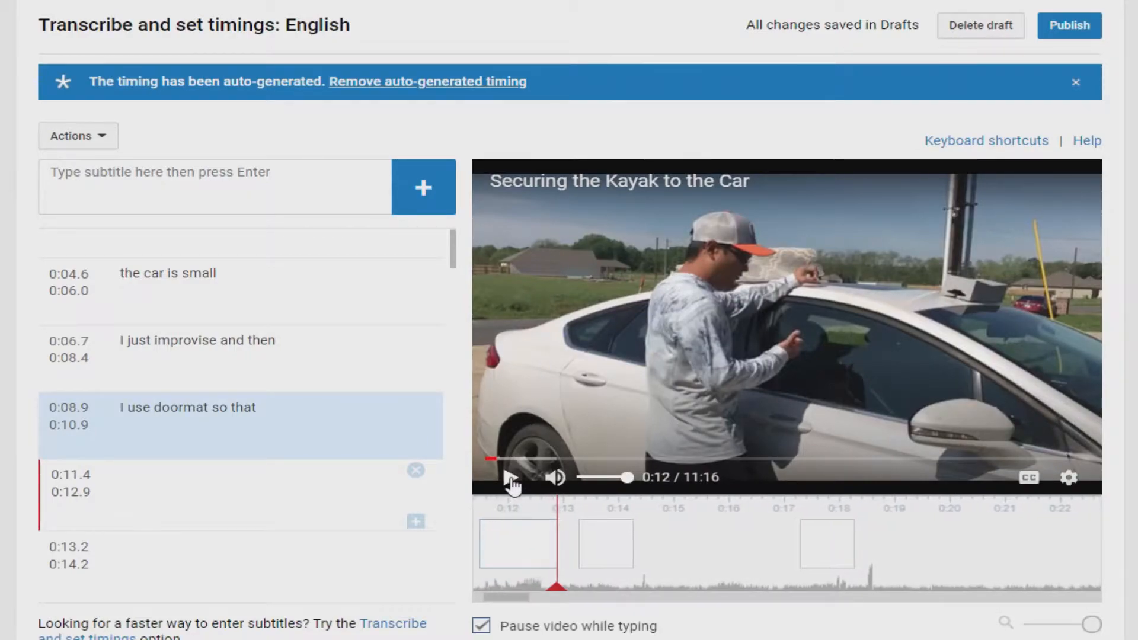
{"action": "left_click", "coordinate": [161, 487]}
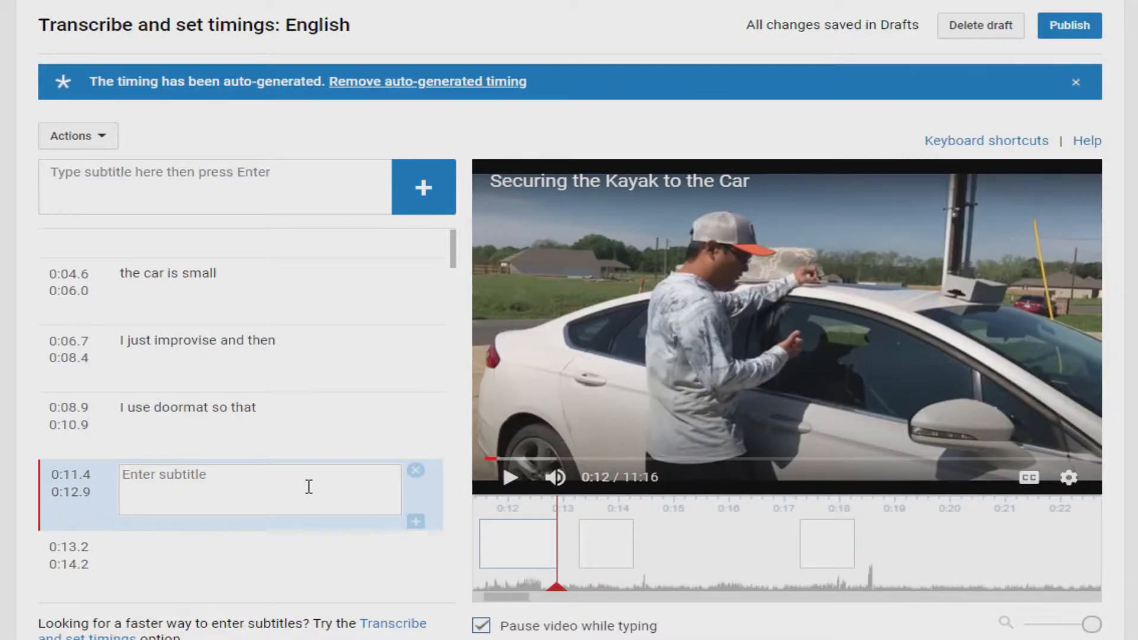
{"action": "type", "text": "it (kayak) won't "}
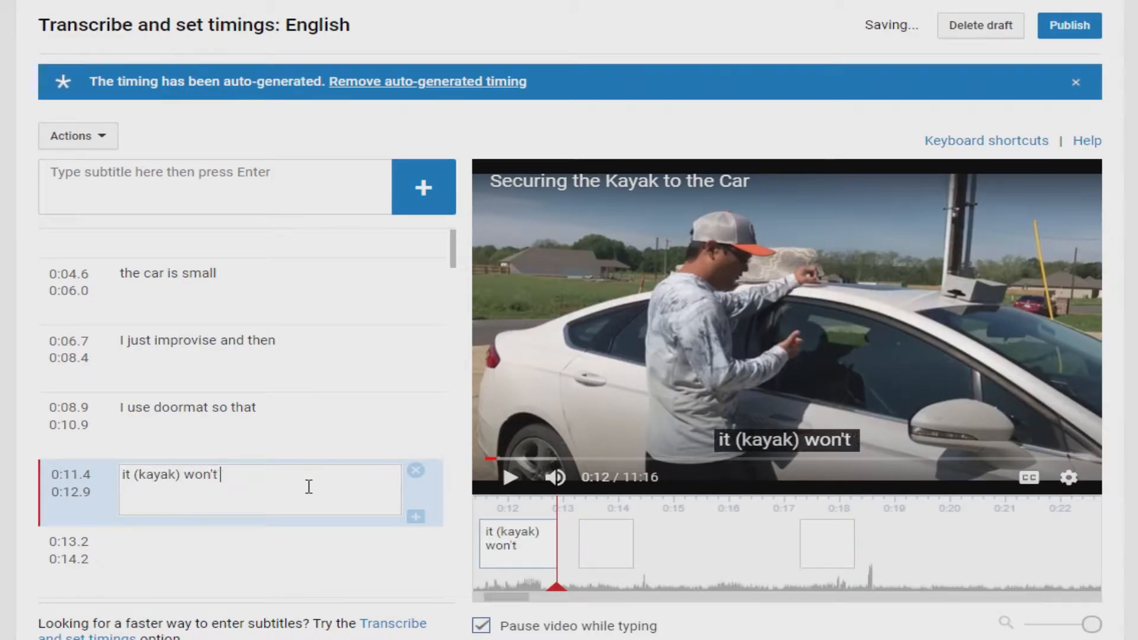
{"action": "type", "text": "sca"}
{"action": "key", "text": "BackSpace"}
{"action": "key", "text": "BackSpace"}
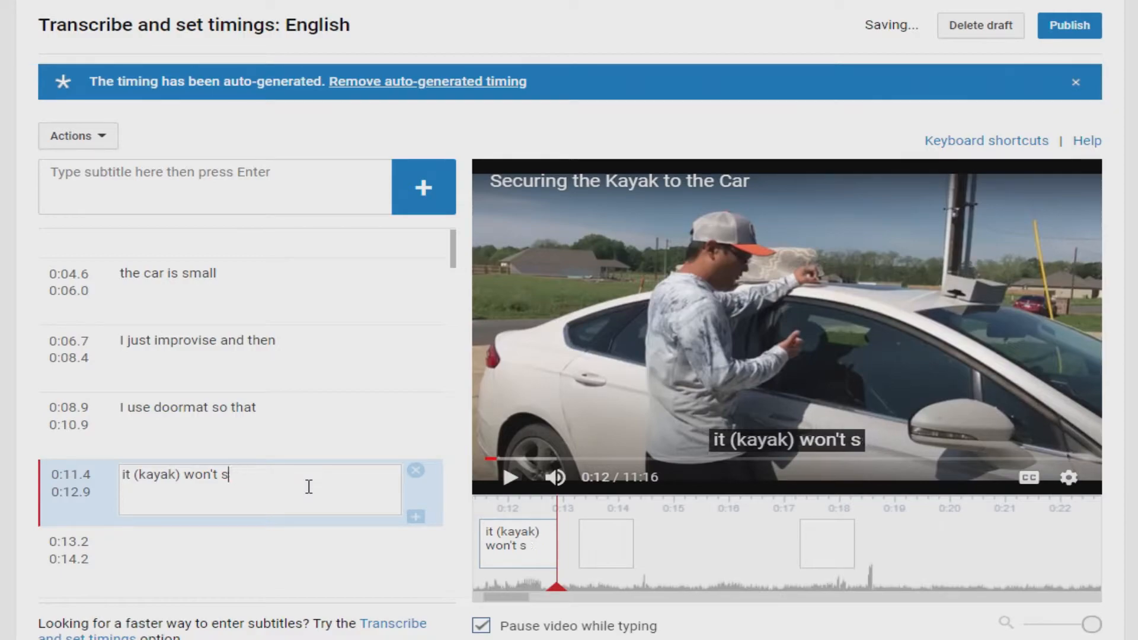
{"action": "type", "text": "crat"}
{"action": "type", "text": "ch"}
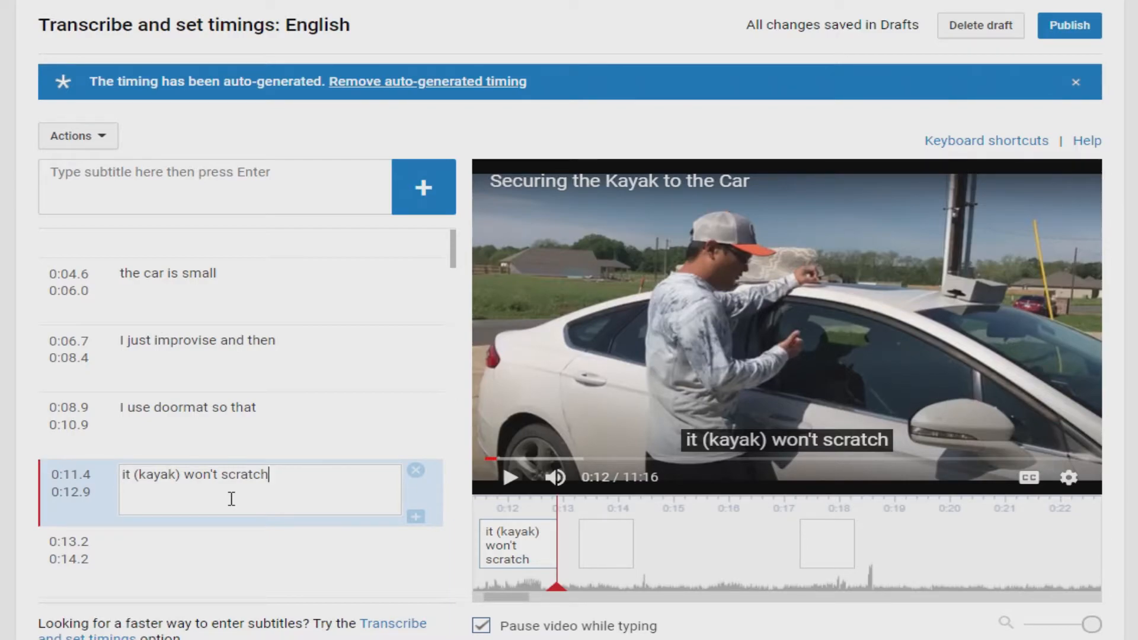
{"action": "left_click_drag", "start_coordinate": [271, 475], "coordinate": [113, 476]}
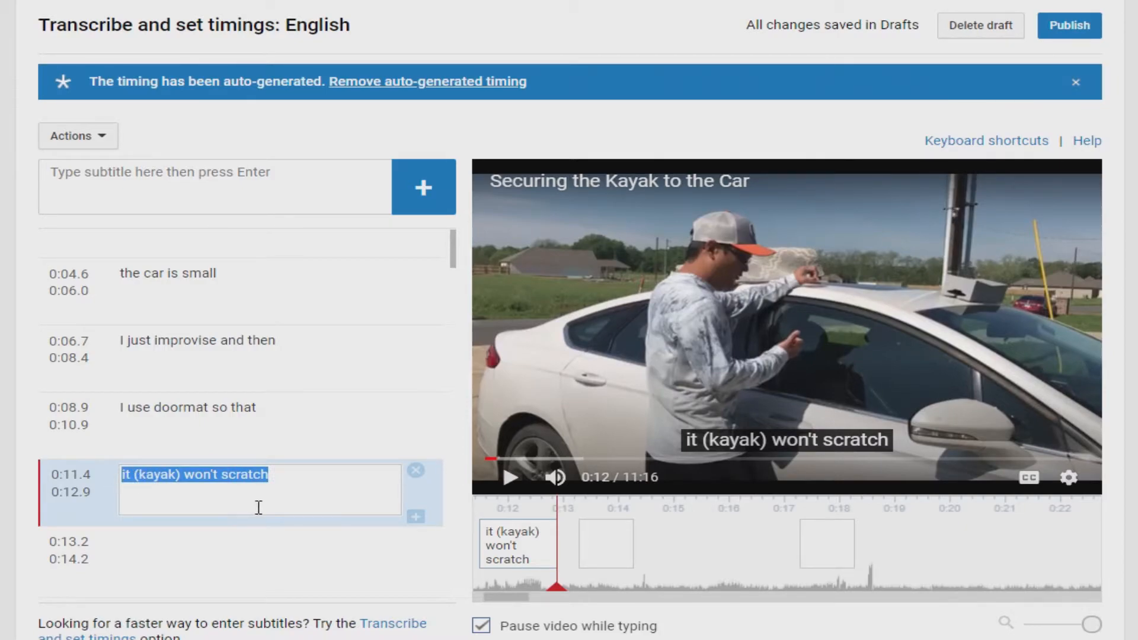
{"action": "left_click", "coordinate": [304, 483]}
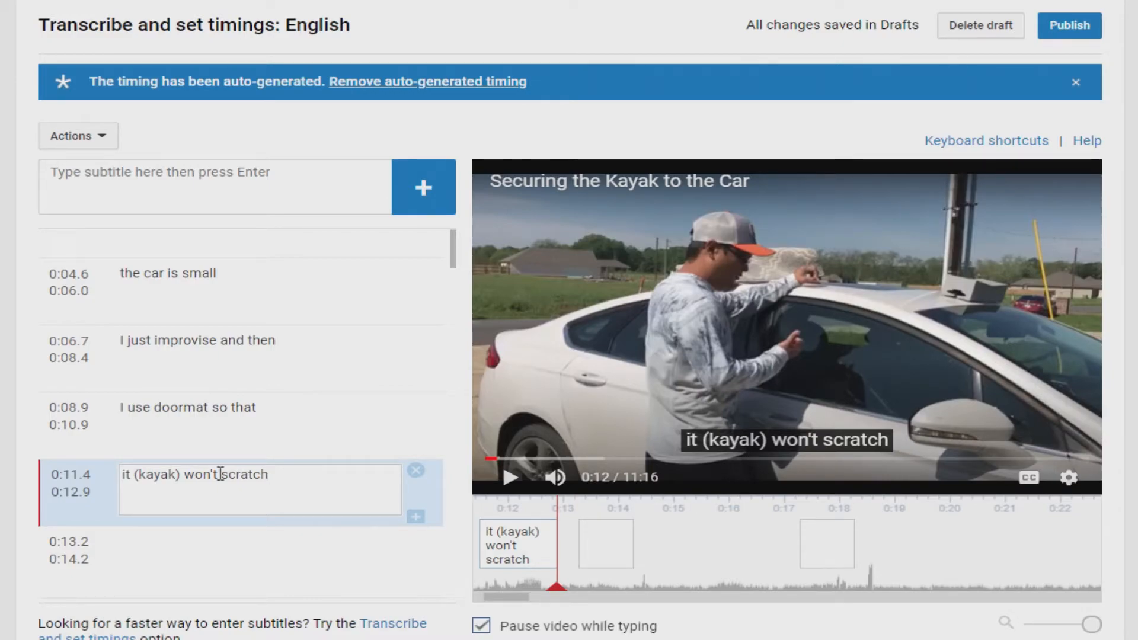
{"action": "left_click", "coordinate": [182, 475]}
{"action": "left_click_drag", "start_coordinate": [182, 475], "coordinate": [136, 476]}
{"action": "left_click", "coordinate": [290, 480]}
Play on and enter "the roof of the car" as the 0:13.2 subtitle.
{"action": "left_click", "coordinate": [510, 479]}
{"action": "left_click", "coordinate": [236, 564]}
{"action": "type", "text": "the roof of the car"}
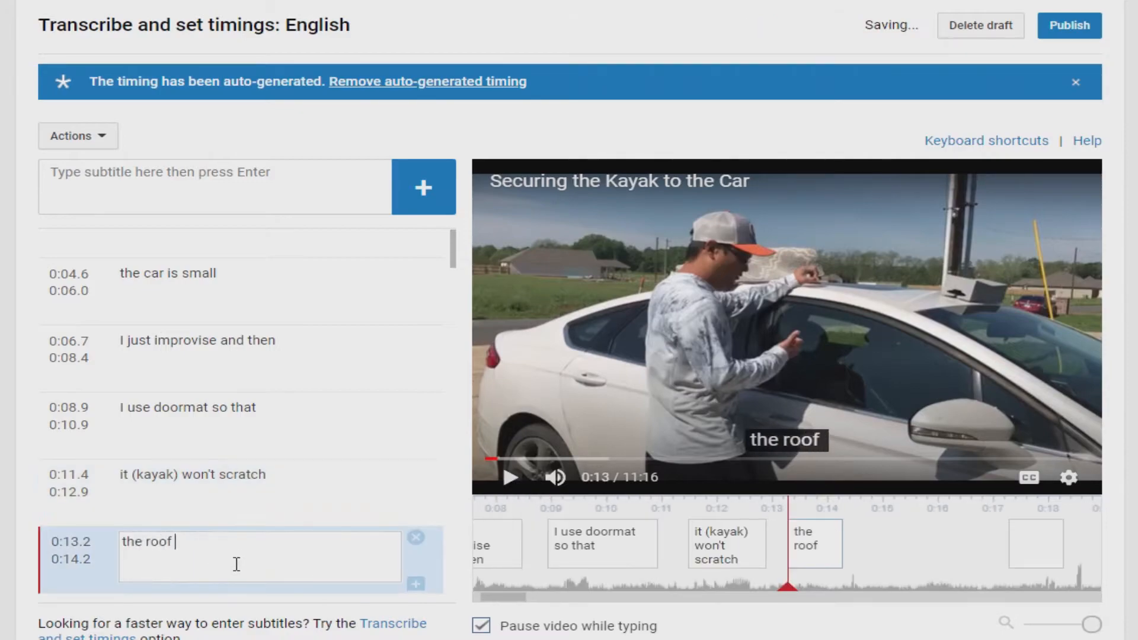
Play on to the next segment and enter "just make sure the doormat is in the middle" as the 0:17.2 subtitle.
{"action": "left_click", "coordinate": [510, 479]}
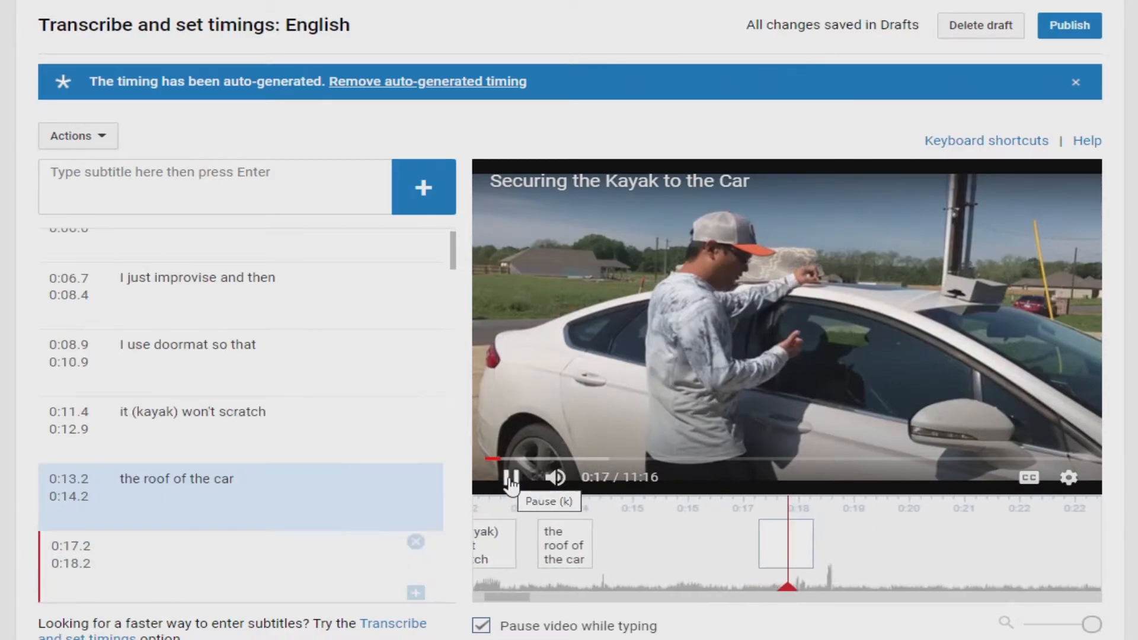
{"action": "left_click", "coordinate": [510, 479]}
{"action": "left_click", "coordinate": [211, 552]}
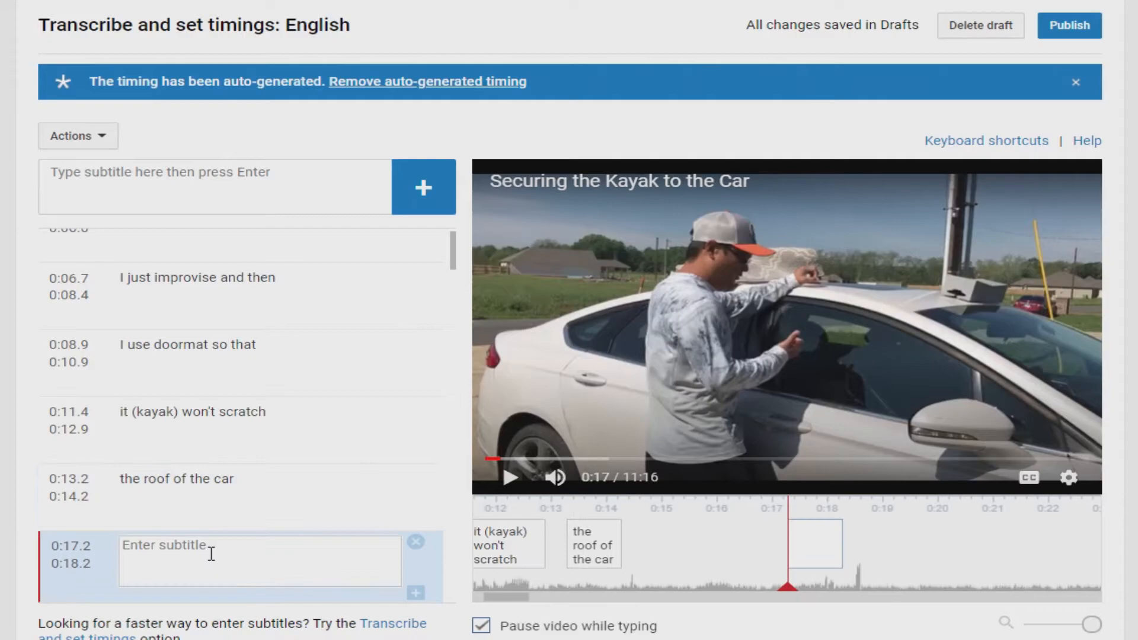
{"action": "type", "text": "just make sure the doormat is in the middle"}
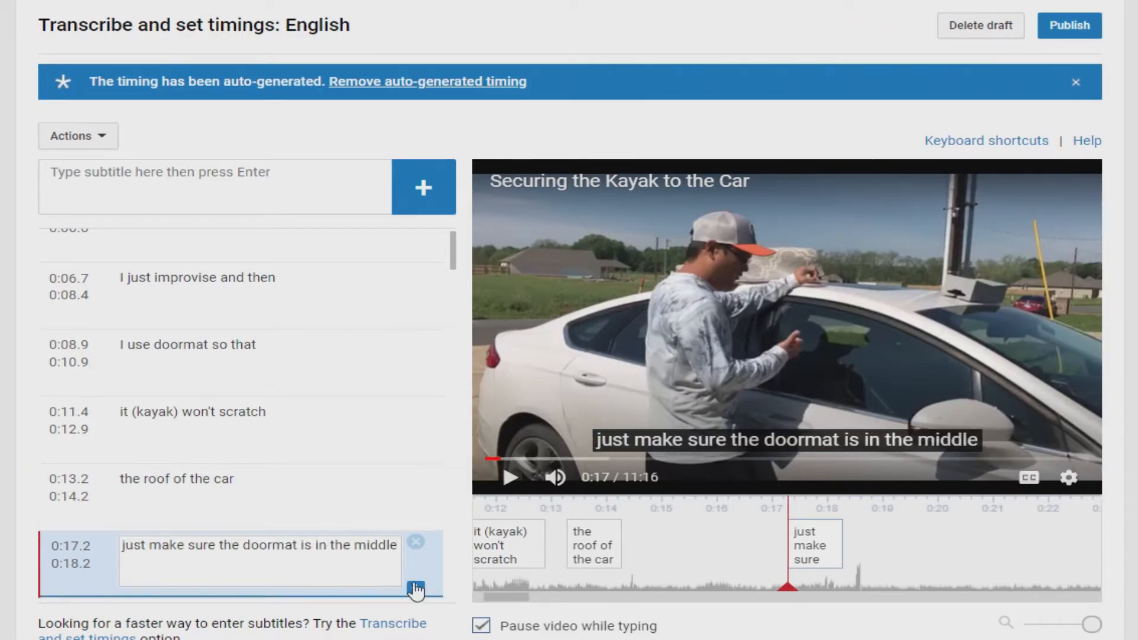
Move the doormat subtitle's start earlier to 0:15.7 on the timeline and replay the segment to check it.
{"action": "left_click_drag", "start_coordinate": [783, 538], "coordinate": [723, 539]}
{"action": "left_click_drag", "start_coordinate": [788, 594], "coordinate": [726, 596]}
{"action": "left_click", "coordinate": [508, 479]}
{"action": "left_click", "coordinate": [508, 479]}
{"action": "left_click_drag", "start_coordinate": [646, 542], "coordinate": [622, 542]}
{"action": "left_click_drag", "start_coordinate": [712, 591], "coordinate": [627, 592]}
{"action": "left_click", "coordinate": [509, 478]}
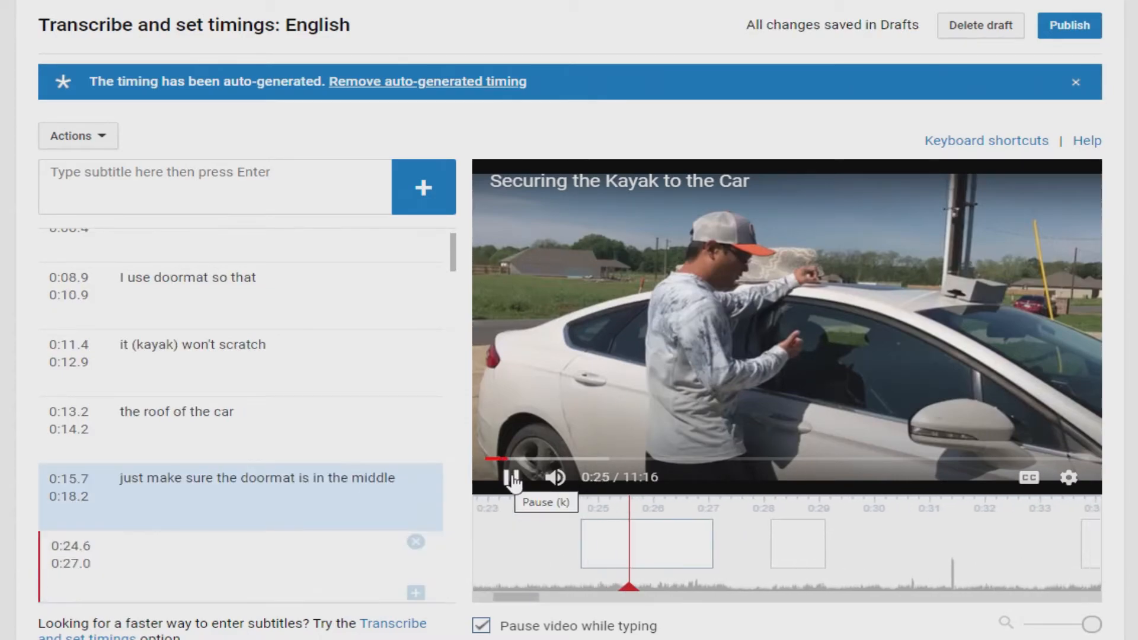
{"action": "left_click", "coordinate": [513, 480]}
{"action": "left_click_drag", "start_coordinate": [629, 591], "coordinate": [519, 595]}
{"action": "left_click", "coordinate": [373, 497]}
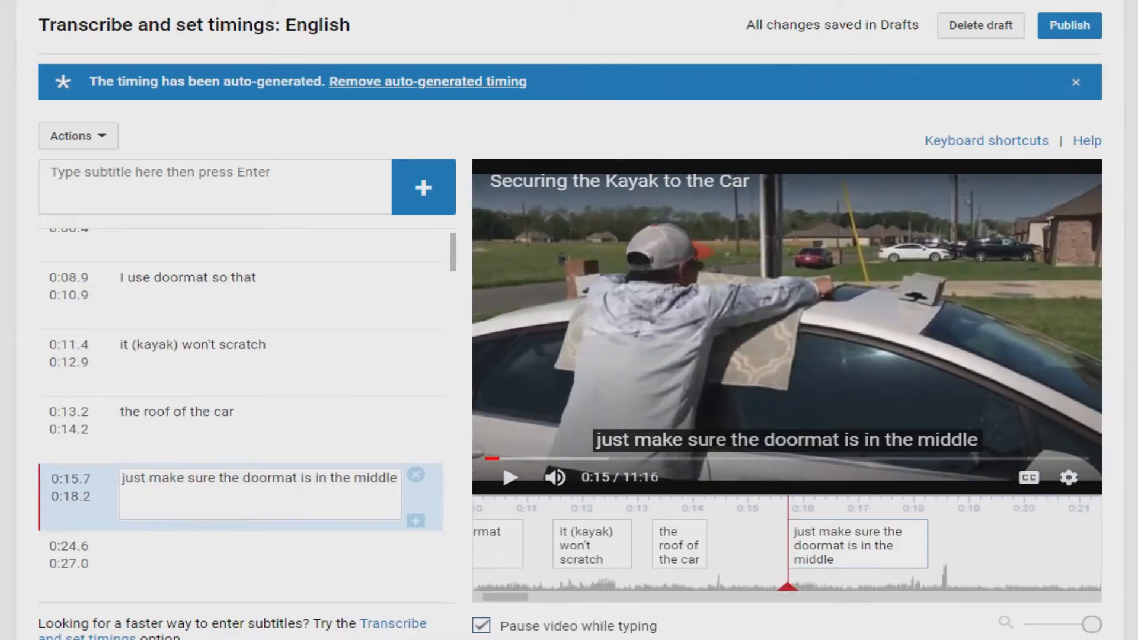
{"action": "left_click", "coordinate": [511, 479]}
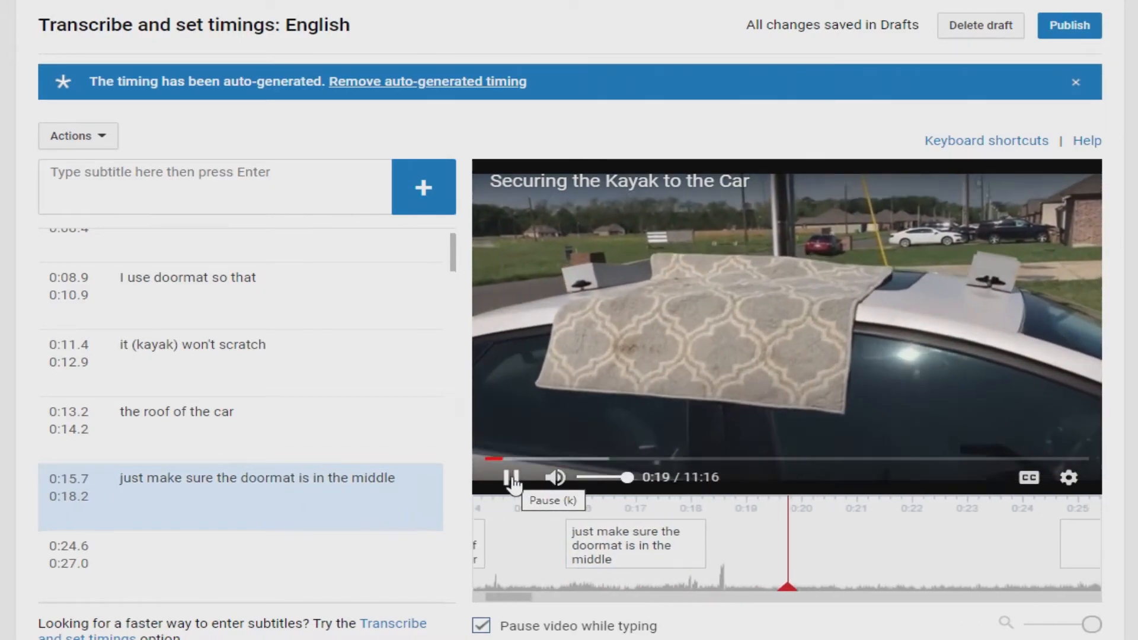
{"action": "left_click", "coordinate": [511, 479]}
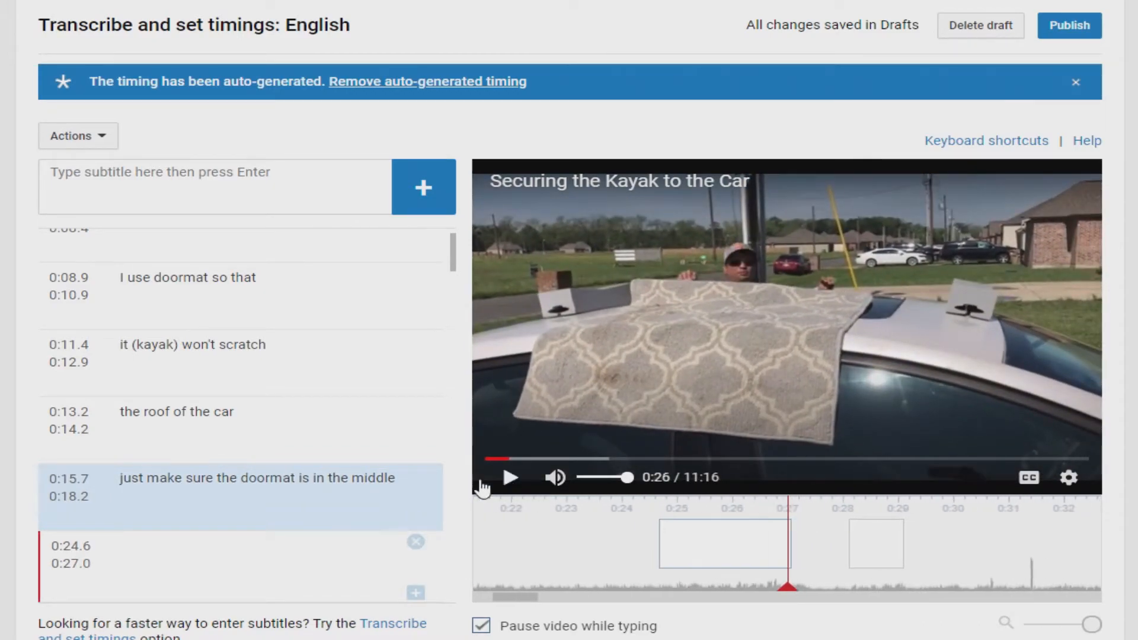
Enter "and then" as the 0:24.6 subtitle and clear it again.
{"action": "left_click", "coordinate": [226, 554]}
{"action": "type", "text": "and then"}
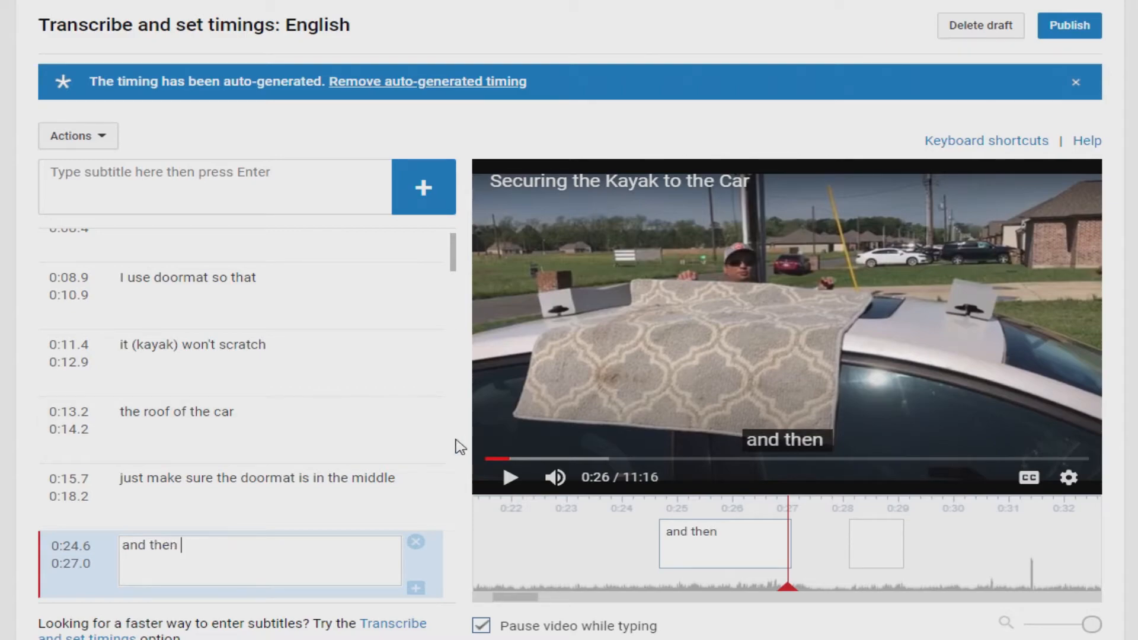
{"action": "left_click", "coordinate": [511, 479]}
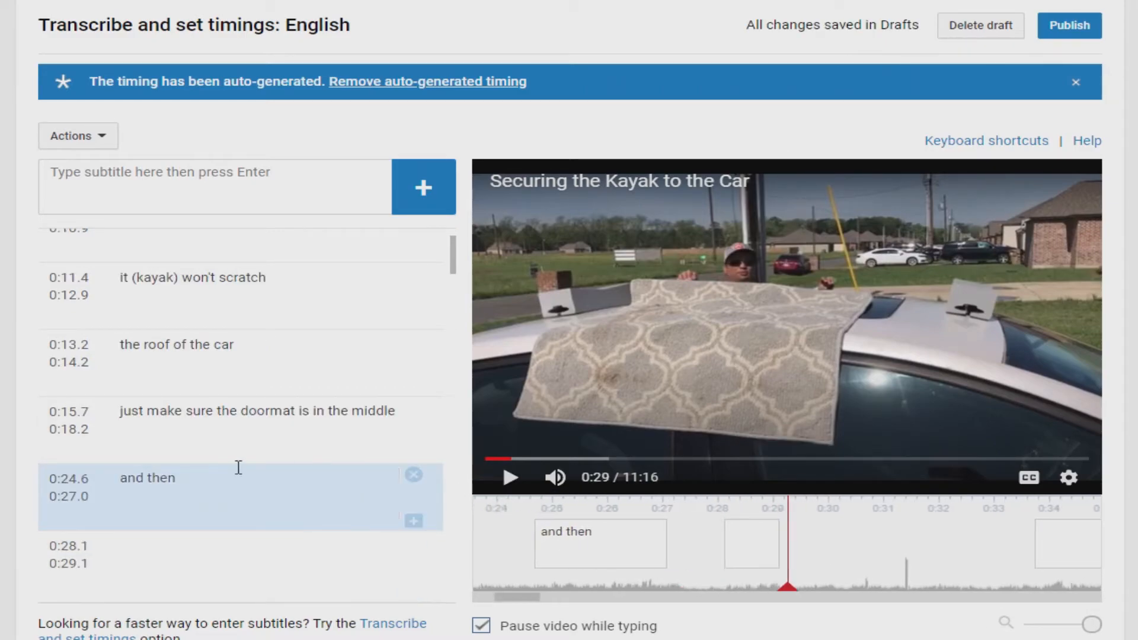
{"action": "left_click", "coordinate": [261, 480]}
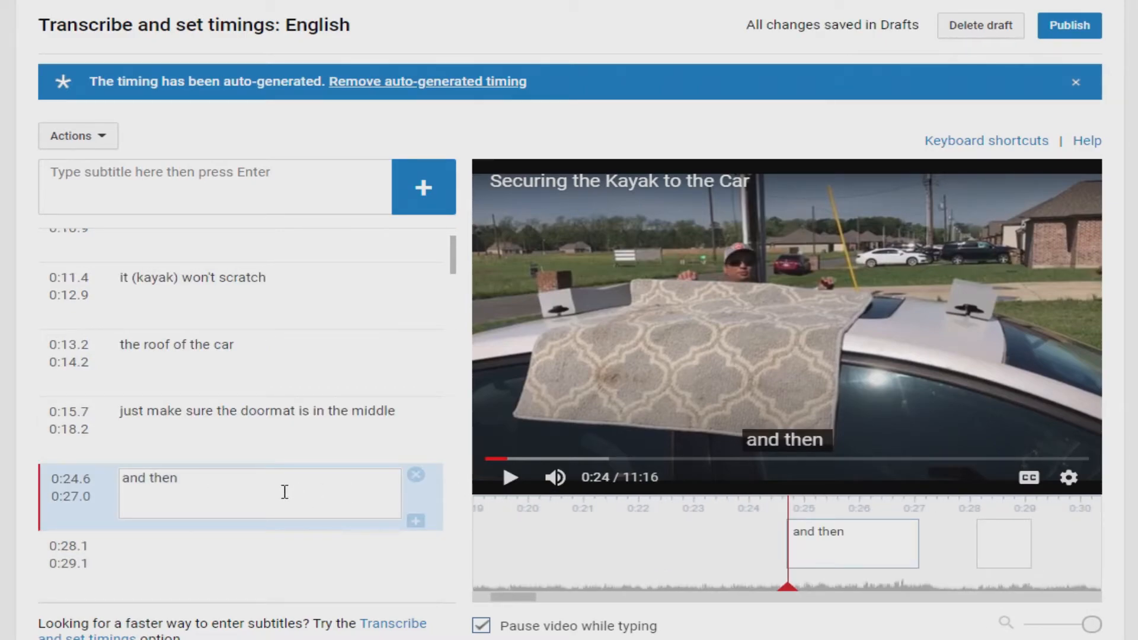
{"action": "type", "text": "put"}
{"action": "key", "text": "BackSpace"}
{"action": "key", "text": "BackSpace"}
{"action": "key", "text": "BackSpace"}
{"action": "key", "text": "BackSpace"}
{"action": "key", "text": "BackSpace"}
{"action": "key", "text": "BackSpace"}
{"action": "key", "text": "BackSpace"}
{"action": "key", "text": "BackSpace"}
{"action": "key", "text": "BackSpace"}
{"action": "key", "text": "BackSpace"}
{"action": "key", "text": "BackSpace"}
{"action": "key", "text": "BackSpace"}
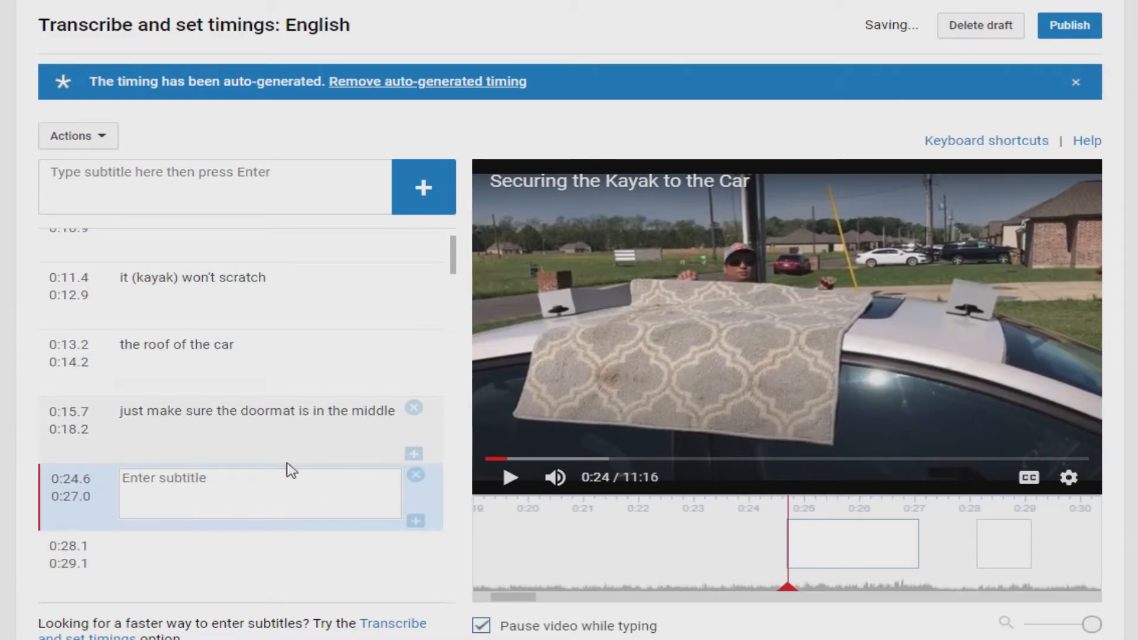
Shift the 0:24.6 subtitle slightly to 0:24.7–0:27.1 on the timeline and replay that segment.
{"action": "mouse_move", "coordinate": [852, 551]}
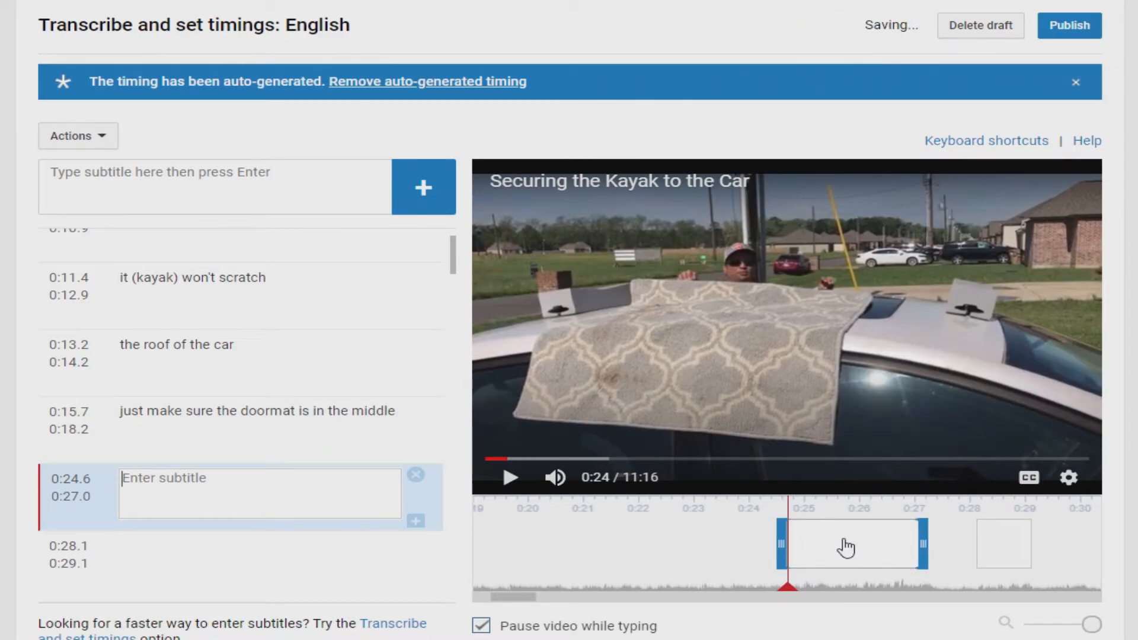
{"action": "left_click", "coordinate": [994, 557]}
{"action": "left_click", "coordinate": [865, 547]}
{"action": "left_click", "coordinate": [509, 480]}
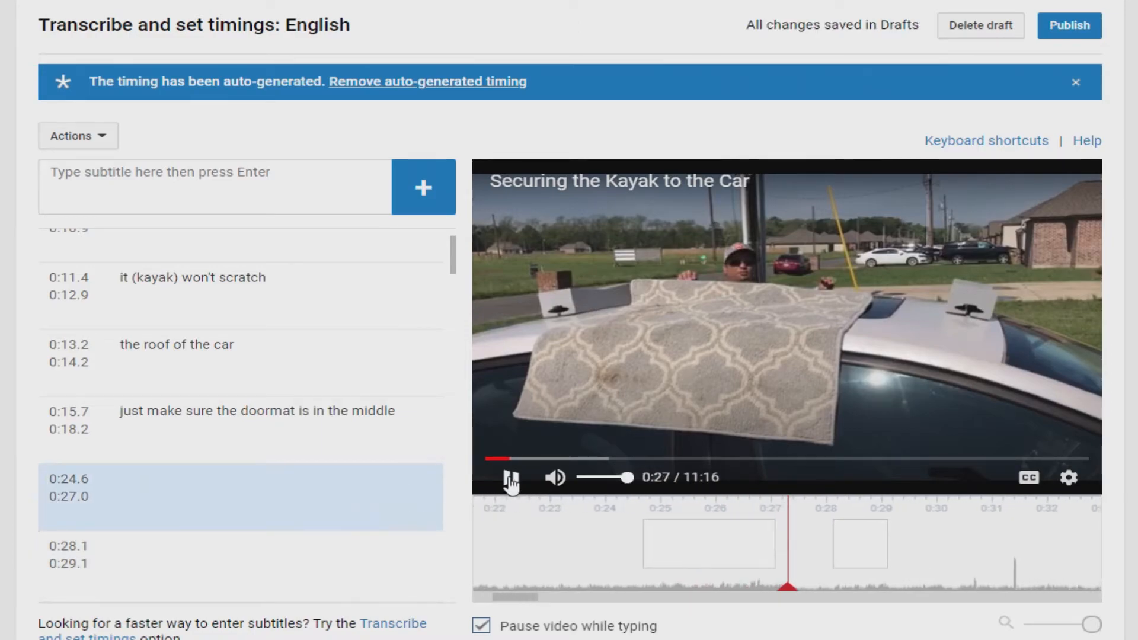
{"action": "left_click", "coordinate": [511, 479]}
{"action": "left_click", "coordinate": [695, 547]}
{"action": "left_click_drag", "start_coordinate": [788, 588], "coordinate": [640, 589]}
{"action": "left_click", "coordinate": [508, 480]}
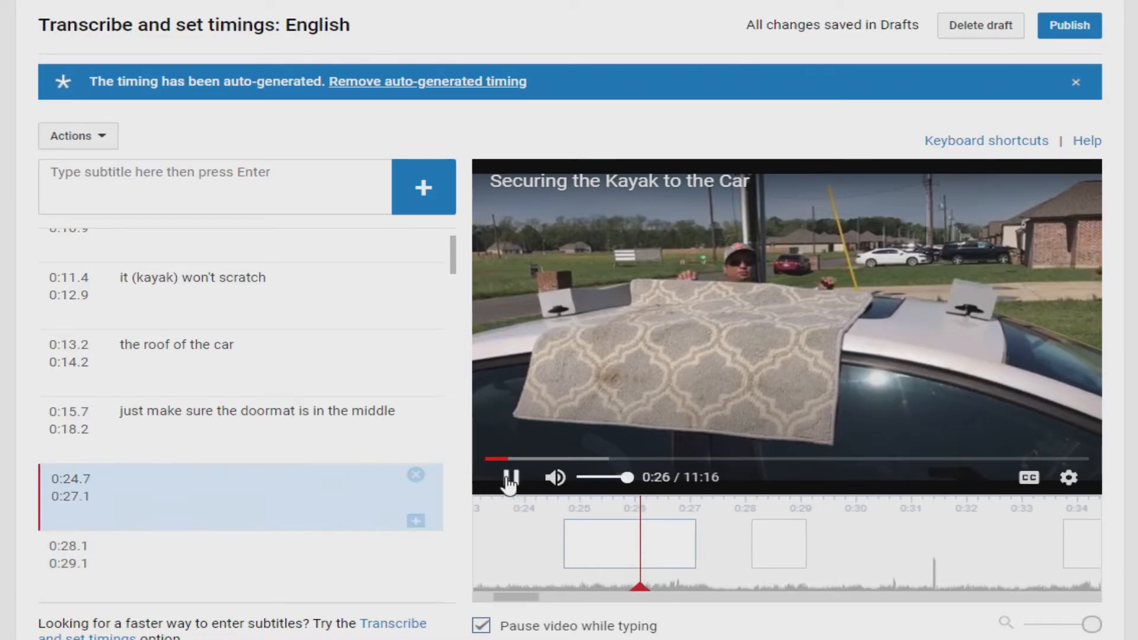
{"action": "left_click", "coordinate": [510, 481]}
Enter "there and then in the middle the two" as the 0:24.7 subtitle.
{"action": "left_click", "coordinate": [254, 491]}
{"action": "type", "text": "there and then in the "}
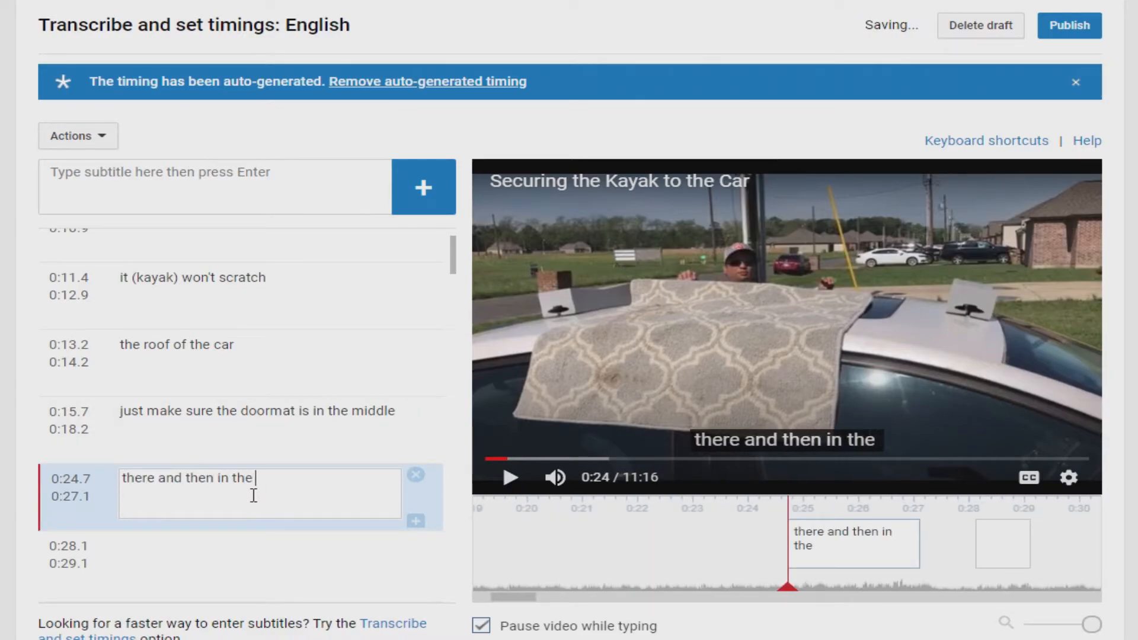
{"action": "type", "text": "middle the two"}
Play on and enter "holder of the kayak" as the 0:28.1 subtitle.
{"action": "left_click", "coordinate": [511, 479]}
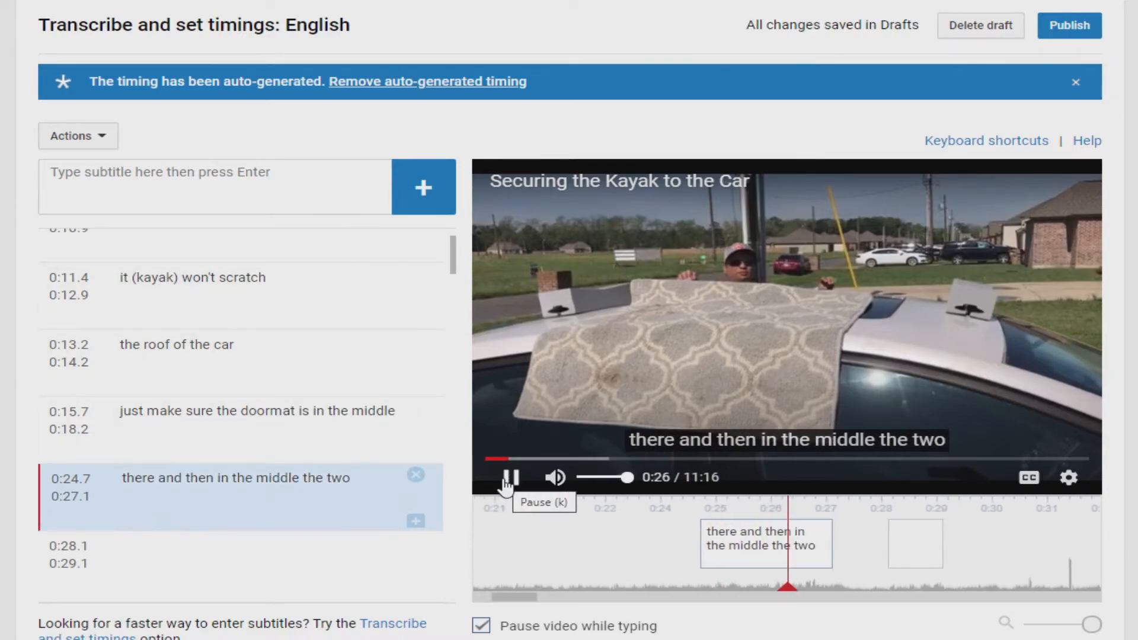
{"action": "left_click", "coordinate": [260, 549]}
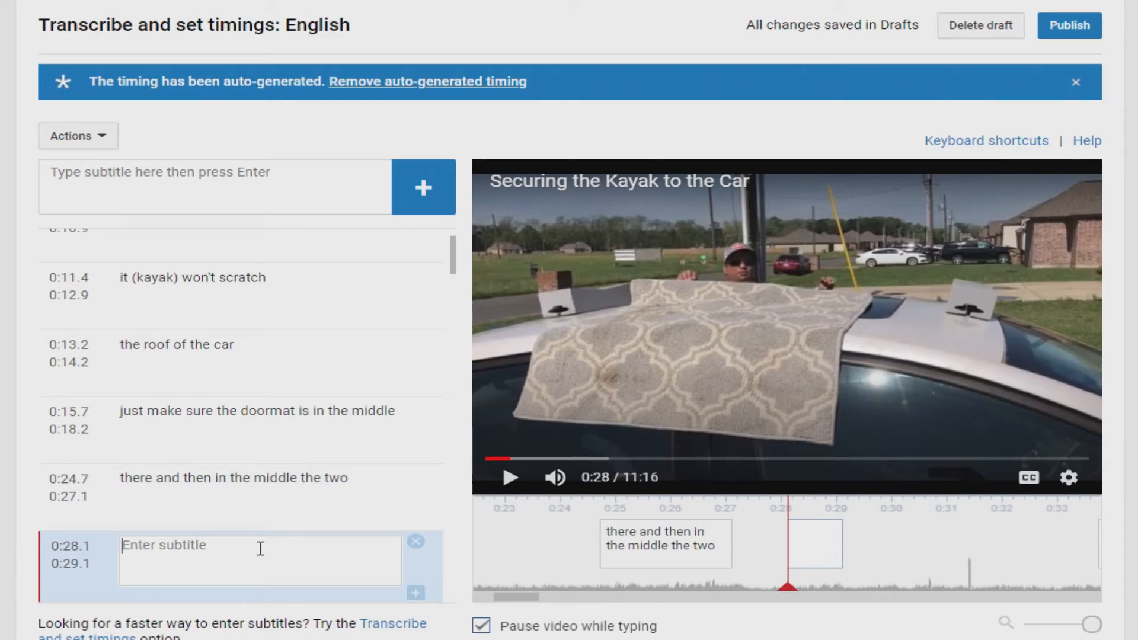
{"action": "type", "text": "holder of the kayak"}
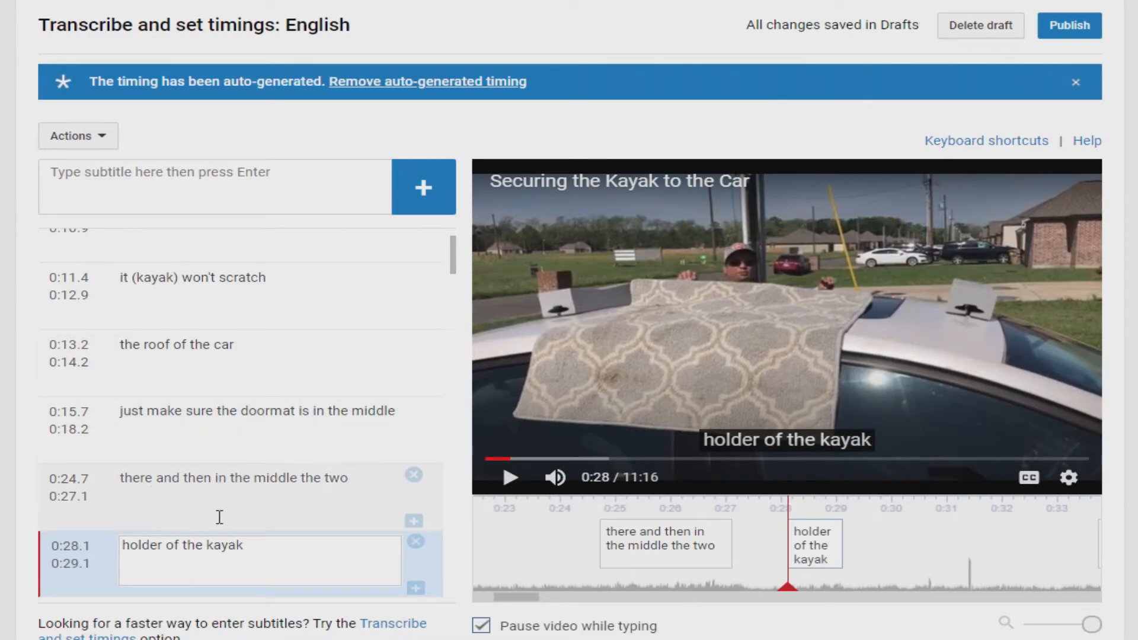
Replay the video from about 0:24 to check the timing of the latest subtitles.
{"action": "left_click", "coordinate": [593, 514]}
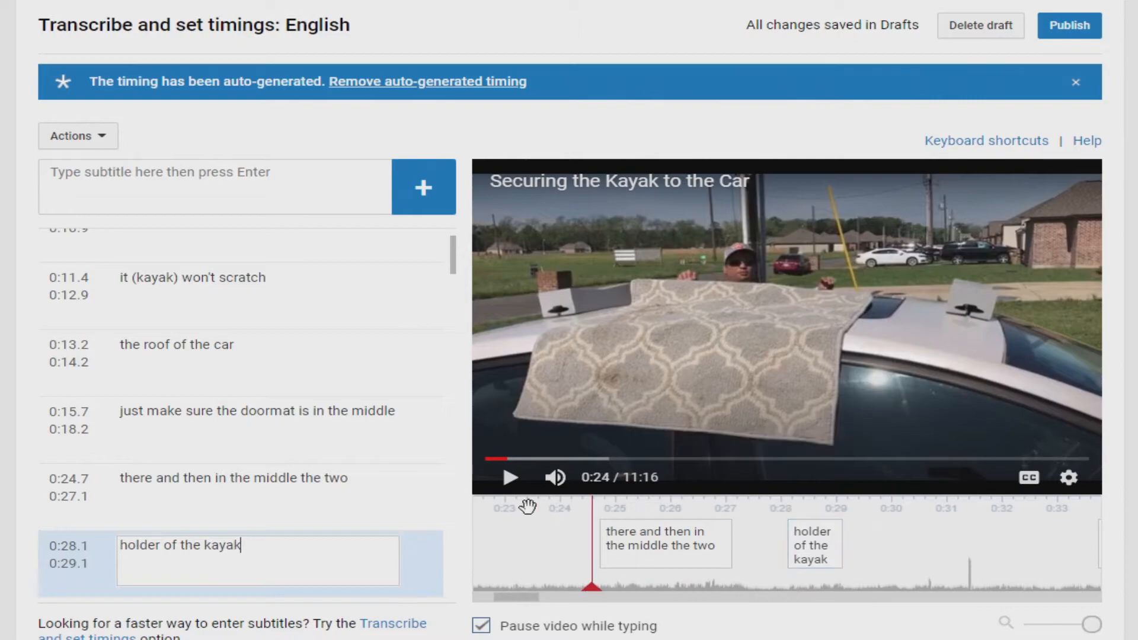
{"action": "left_click", "coordinate": [510, 477]}
{"action": "left_click", "coordinate": [511, 476]}
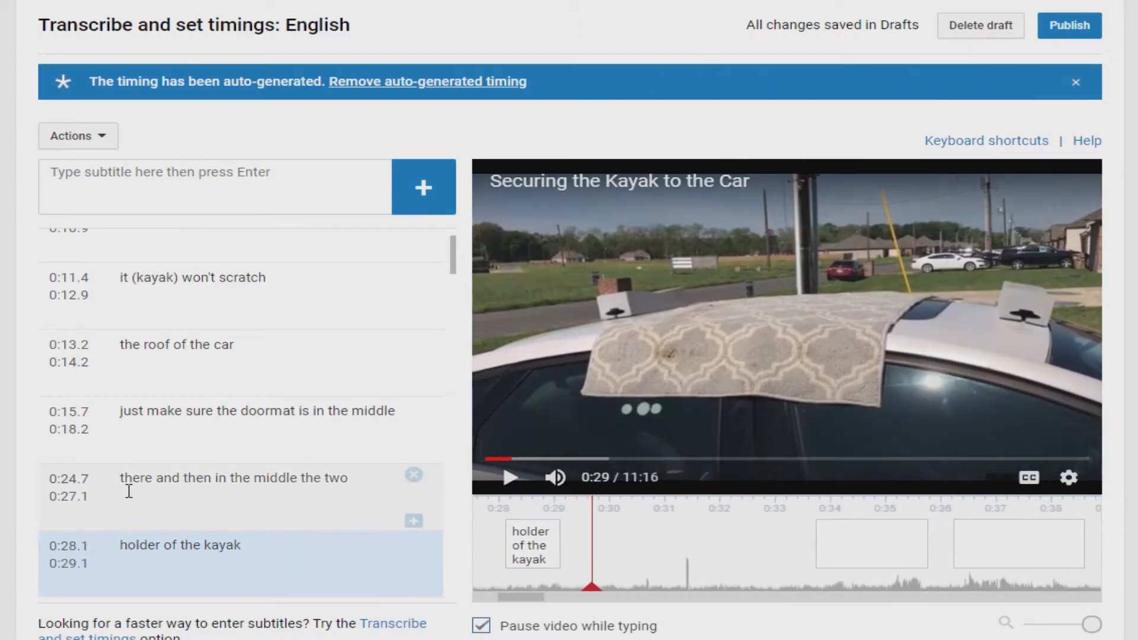
{"action": "left_click", "coordinate": [537, 552]}
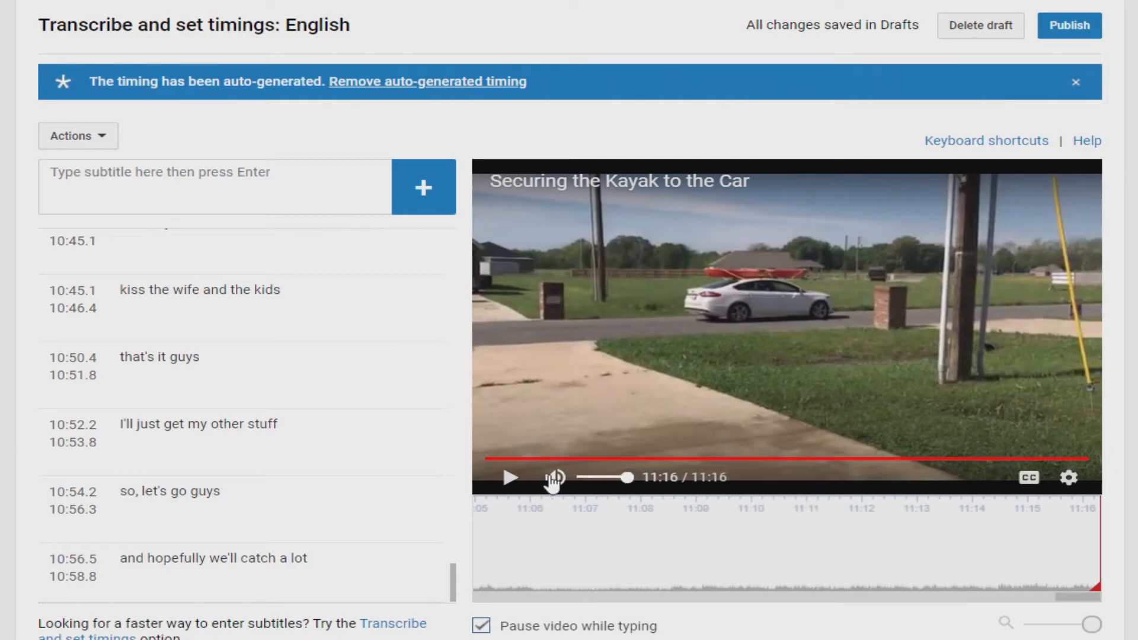
Scroll through the completed subtitle list to review it.
{"action": "scroll", "coordinate": [569, 320], "scroll_direction": "down", "scroll_amount": 2}
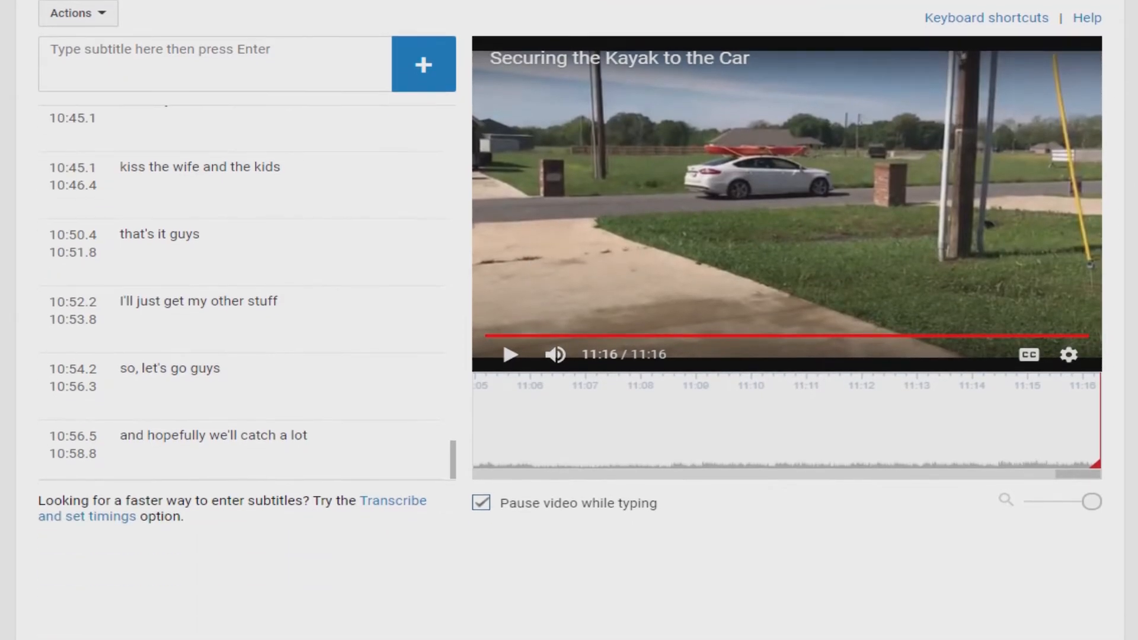
{"action": "scroll", "coordinate": [569, 320], "scroll_direction": "up", "scroll_amount": 2}
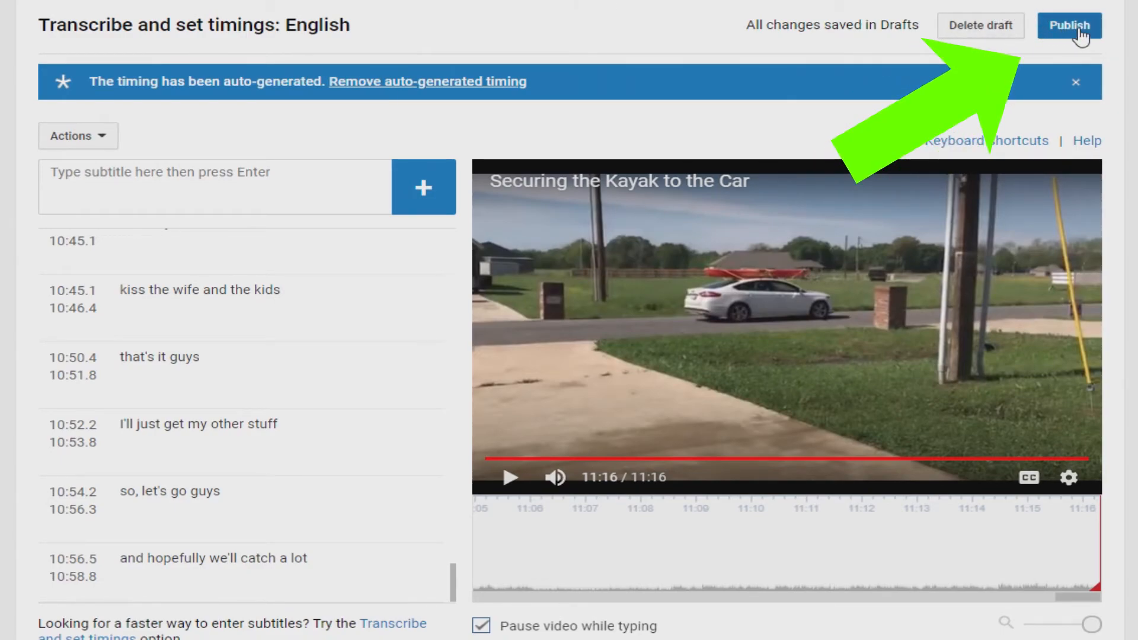
Publish the English subtitles.
{"action": "left_click", "coordinate": [1070, 26]}
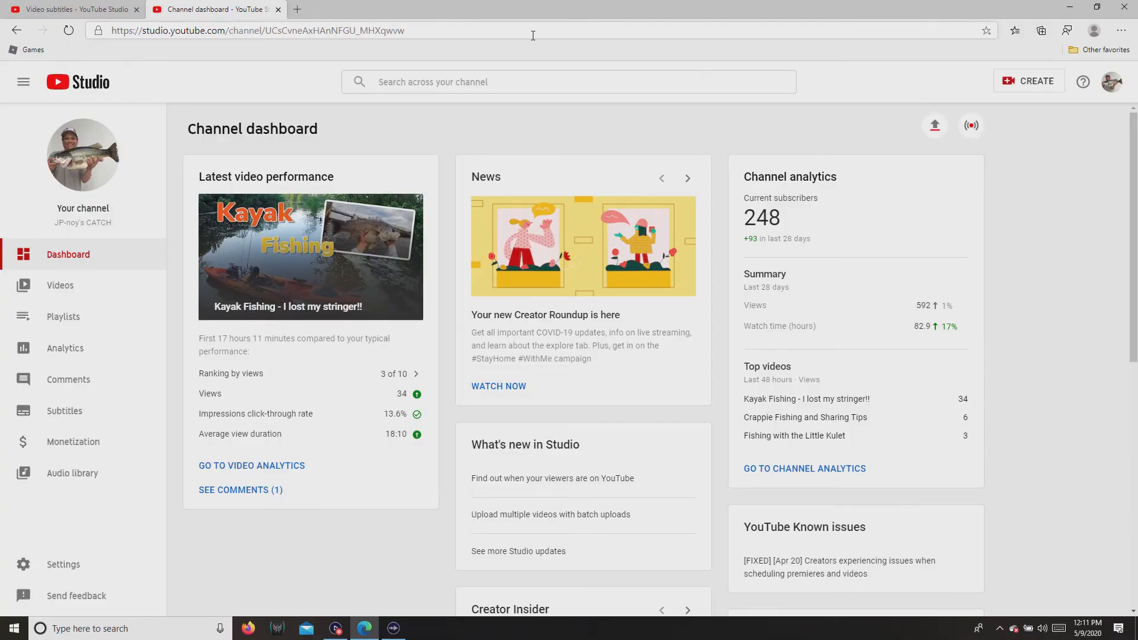
Open Firefox and go to youtube.com.
{"action": "left_click", "coordinate": [248, 629]}
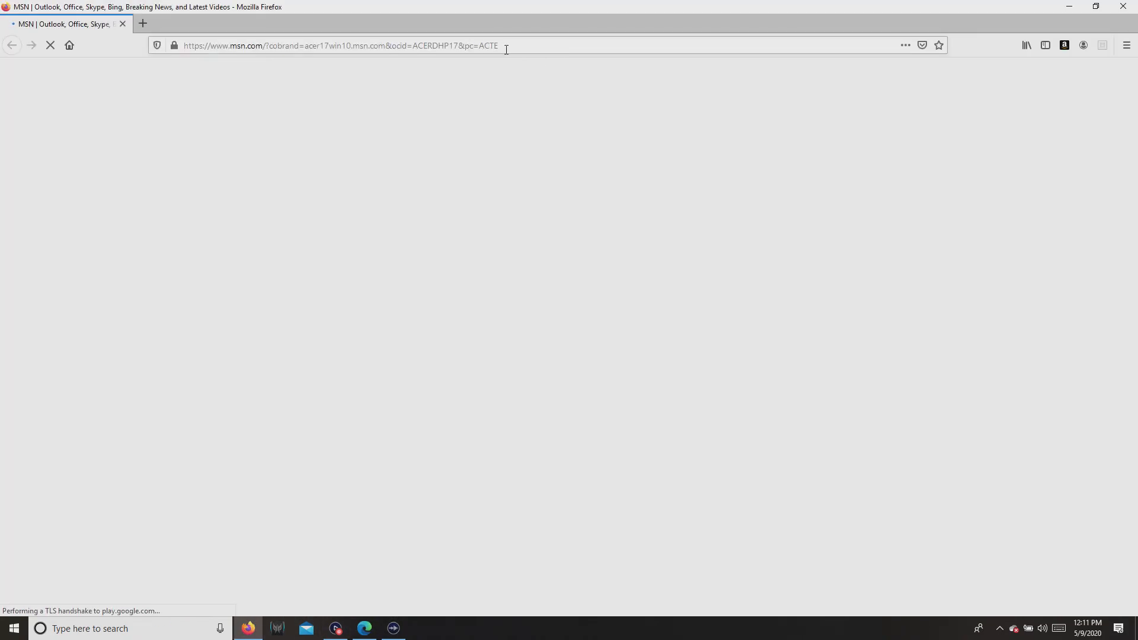
{"action": "left_click", "coordinate": [506, 45]}
{"action": "type", "text": "youtube.com/"}
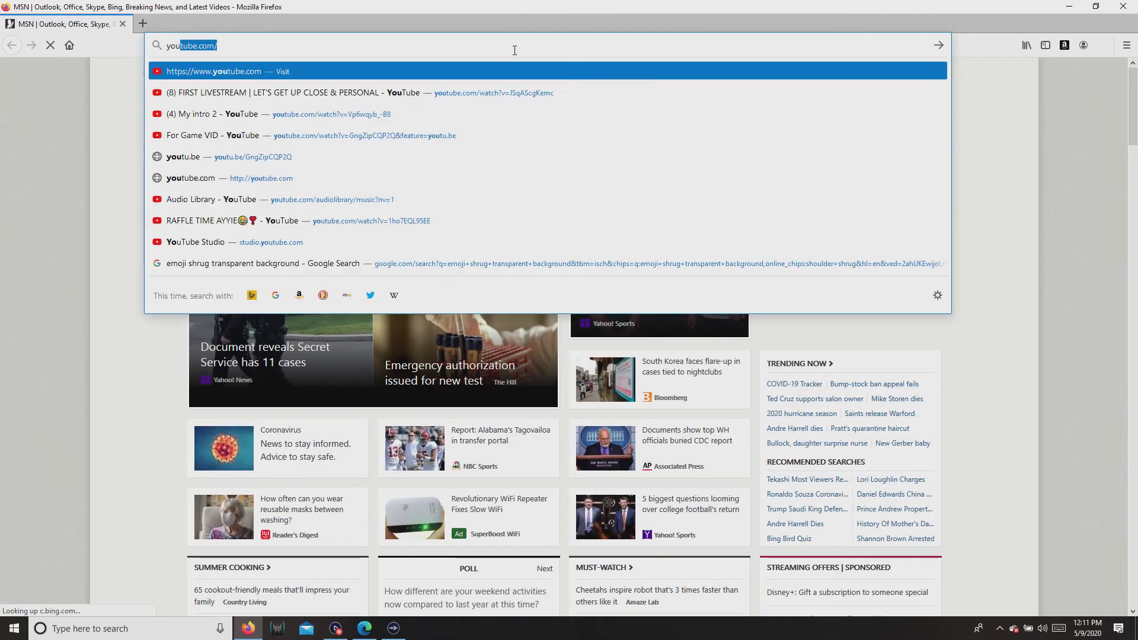
{"action": "key", "text": "Return"}
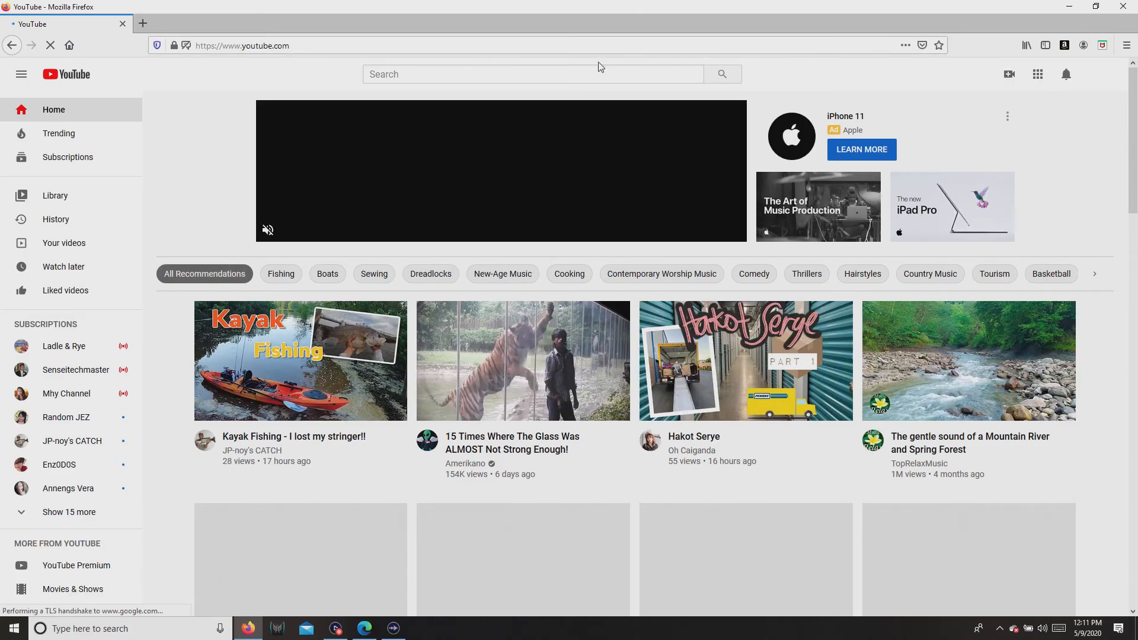
Search YouTube for jp-noy's catch, open the channel and play its "Securing the Kayak to the Car" video.
{"action": "left_click", "coordinate": [591, 73]}
{"action": "type", "text": "jp-no"}
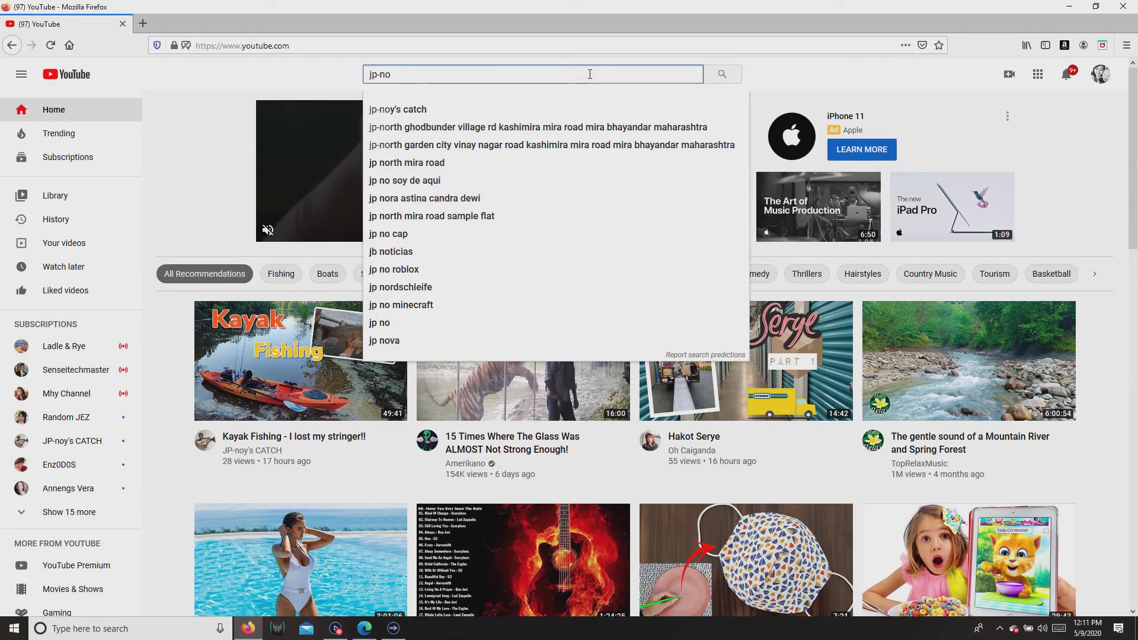
{"action": "type", "text": "y's catch"}
{"action": "key", "text": "Return"}
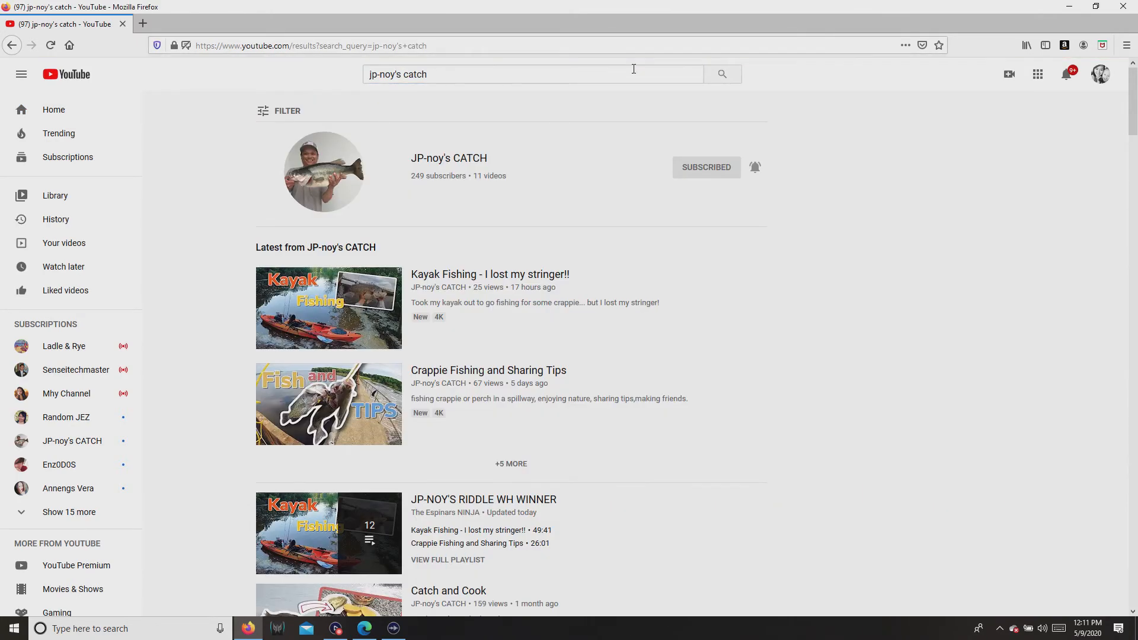
{"action": "left_click", "coordinate": [471, 157]}
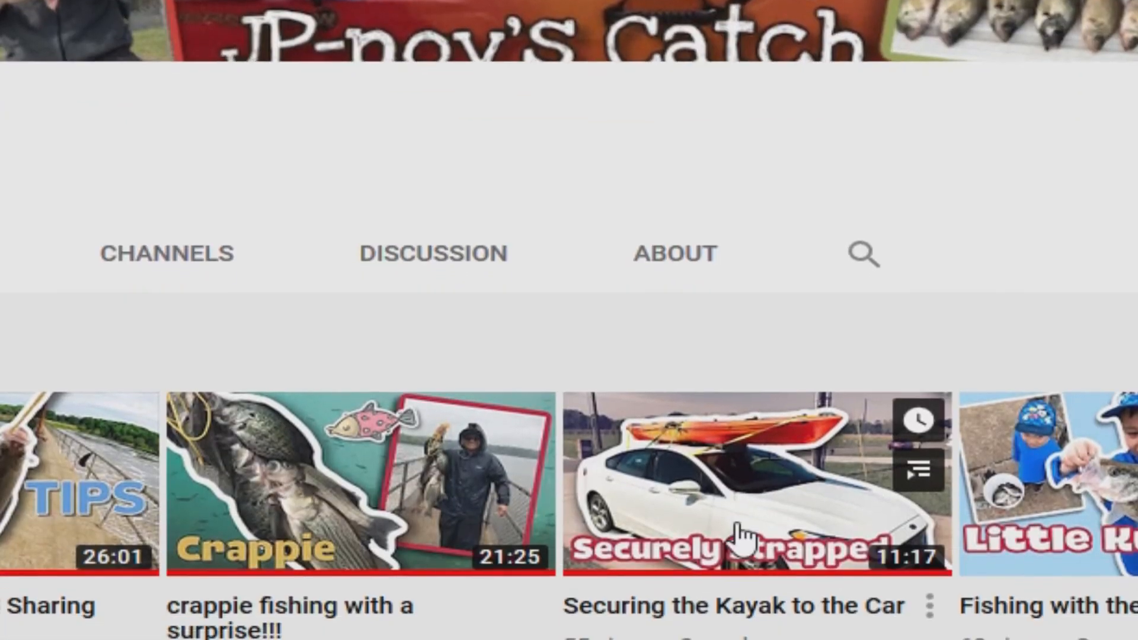
{"action": "scroll", "coordinate": [753, 625], "scroll_direction": "down", "scroll_amount": 2}
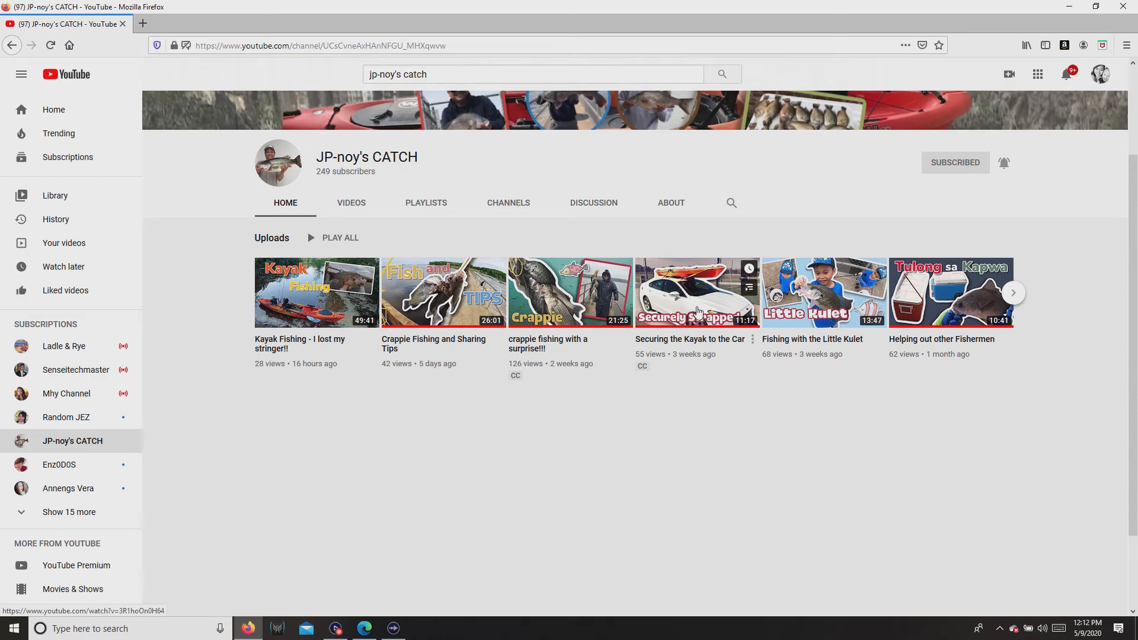
{"action": "left_click", "coordinate": [723, 307]}
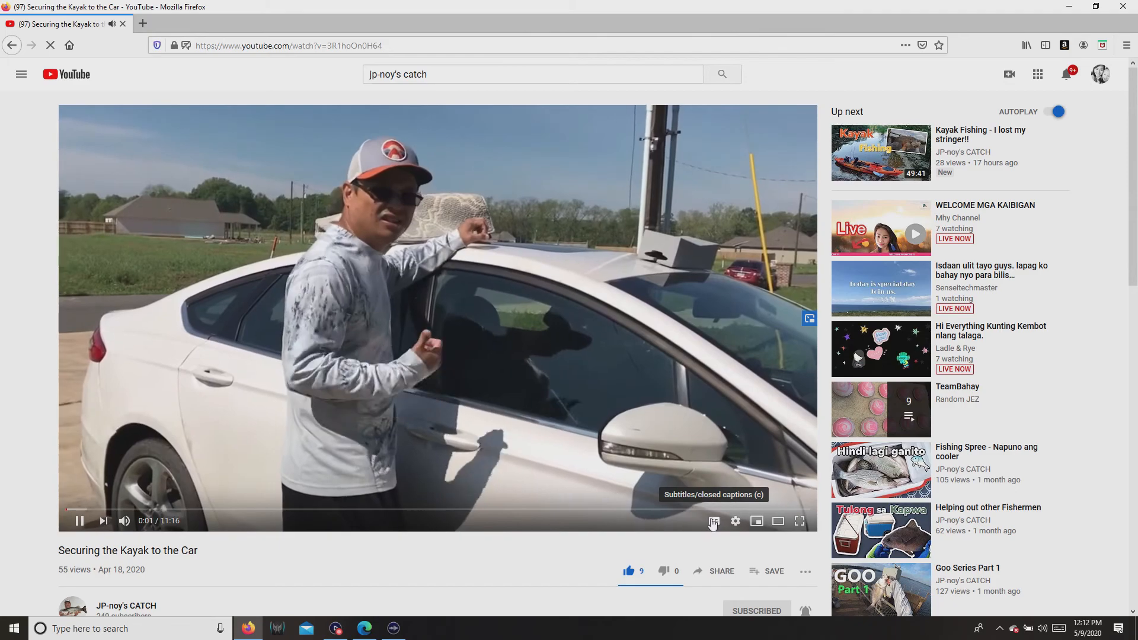
Switch the video's captions on and off while pausing playback to check the published English subtitles.
{"action": "left_click", "coordinate": [715, 522]}
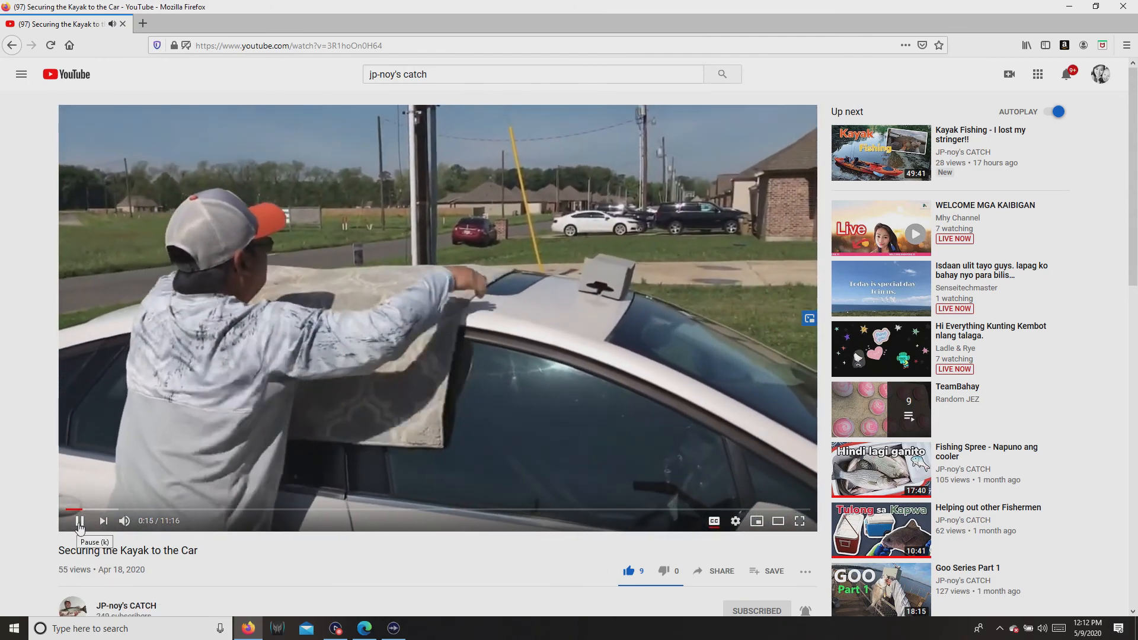
{"action": "left_click", "coordinate": [79, 521]}
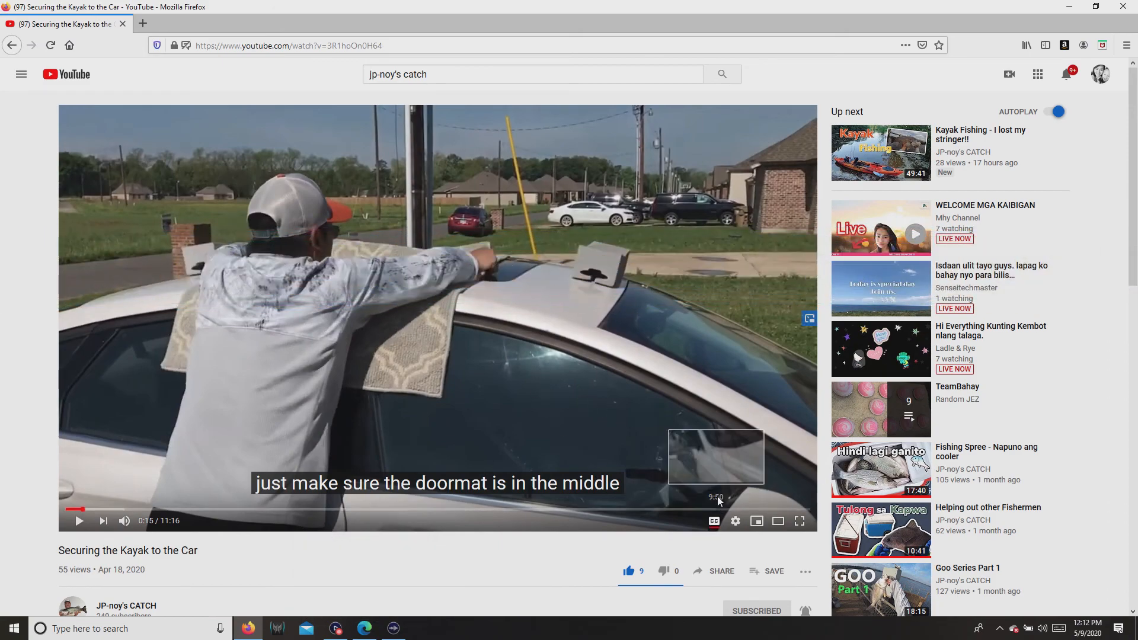
{"action": "left_click", "coordinate": [714, 529]}
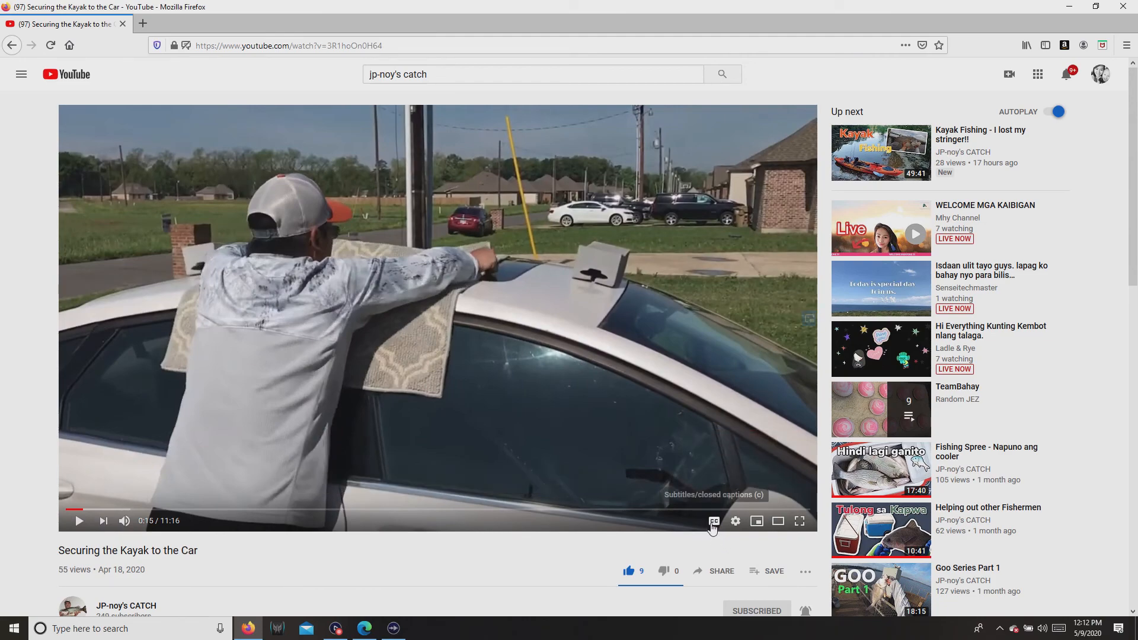
{"action": "left_click", "coordinate": [714, 526]}
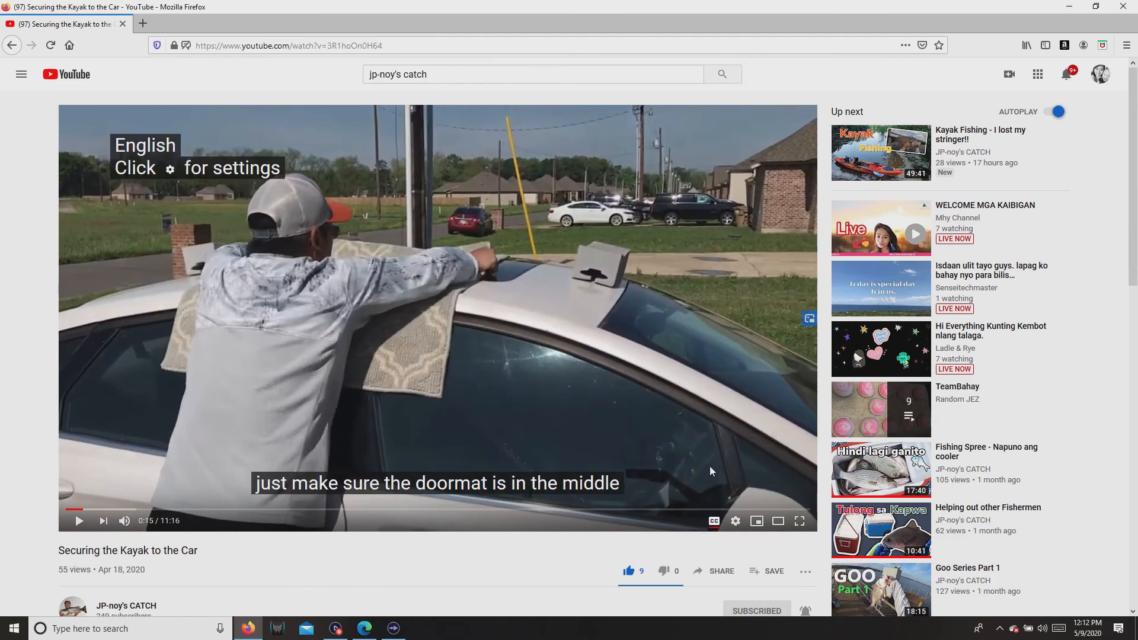
{"action": "left_click", "coordinate": [705, 526]}
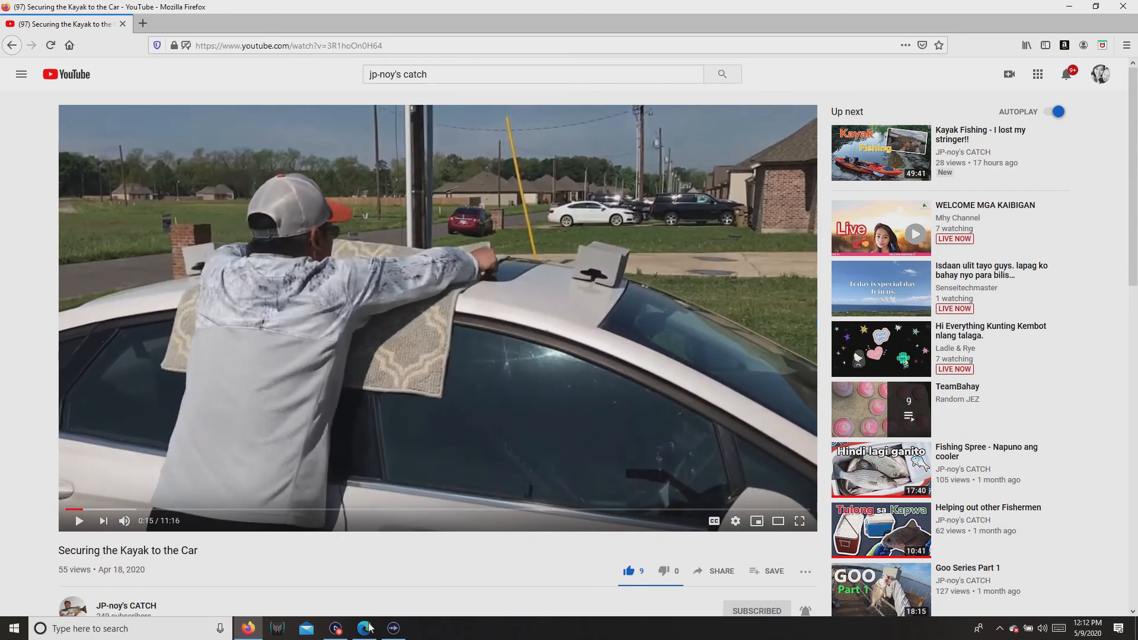
{"action": "mouse_move", "coordinate": [367, 636]}
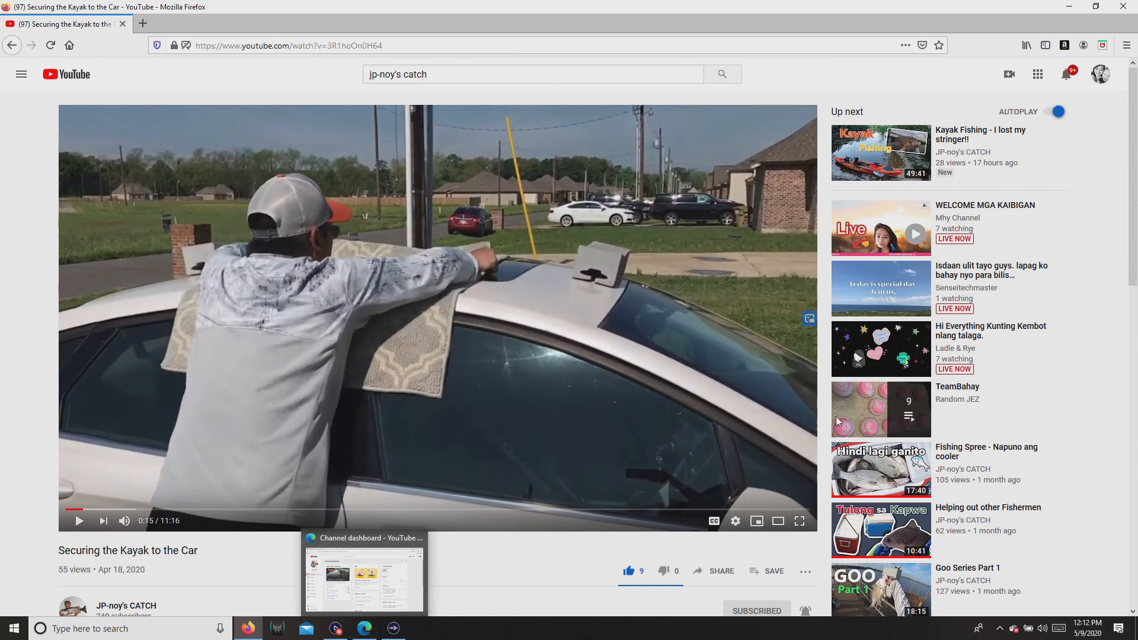